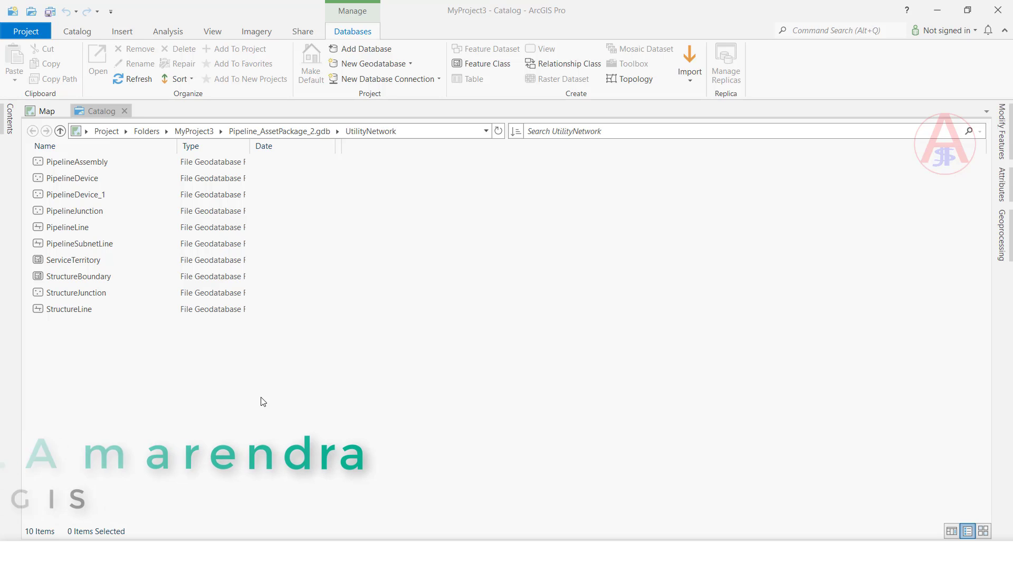
Activate the UtilityNetwork catalog listing and bring up its options for adding a new item
click(122, 360)
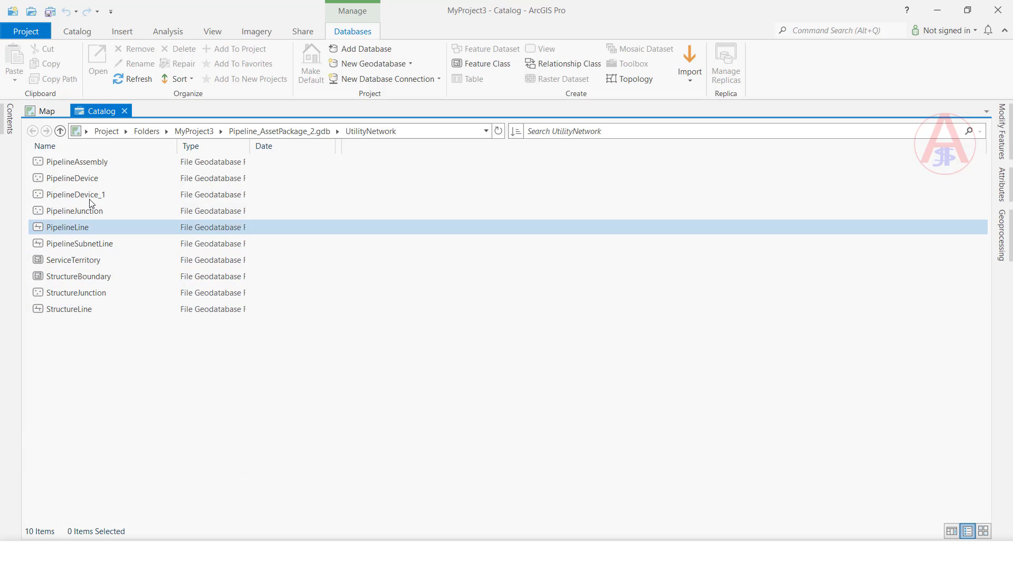
right_click(102, 349)
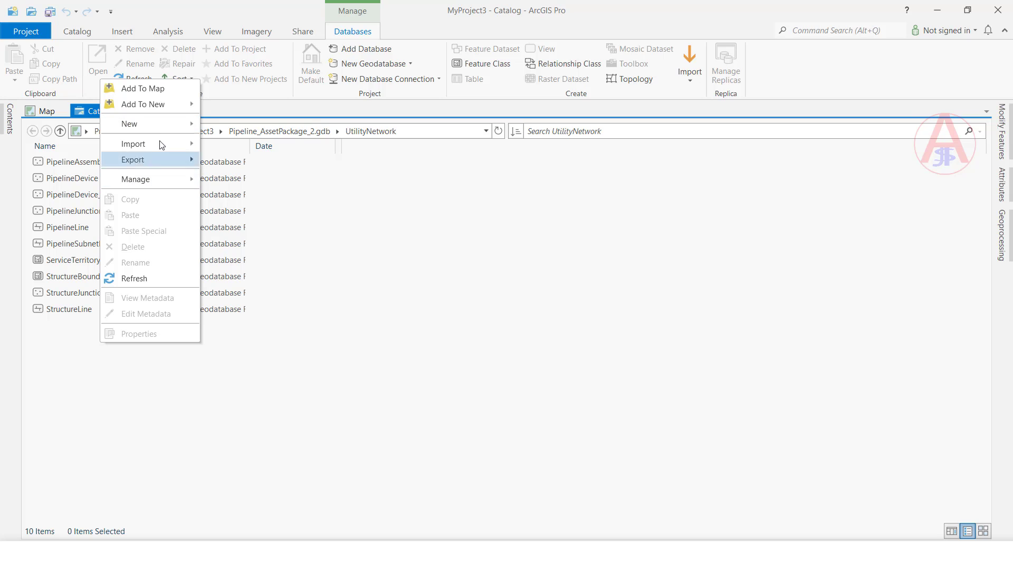
Define a new feature class named Anno, alias Anno, of type Annotation, and advance to its Fields page
mouse_move(174, 123)
click(234, 130)
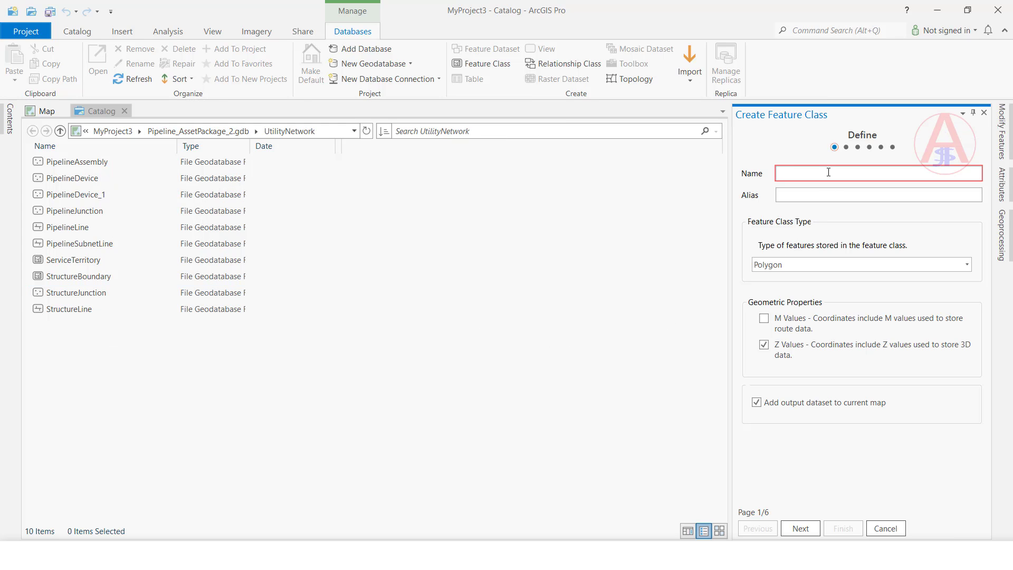
text(Anno)
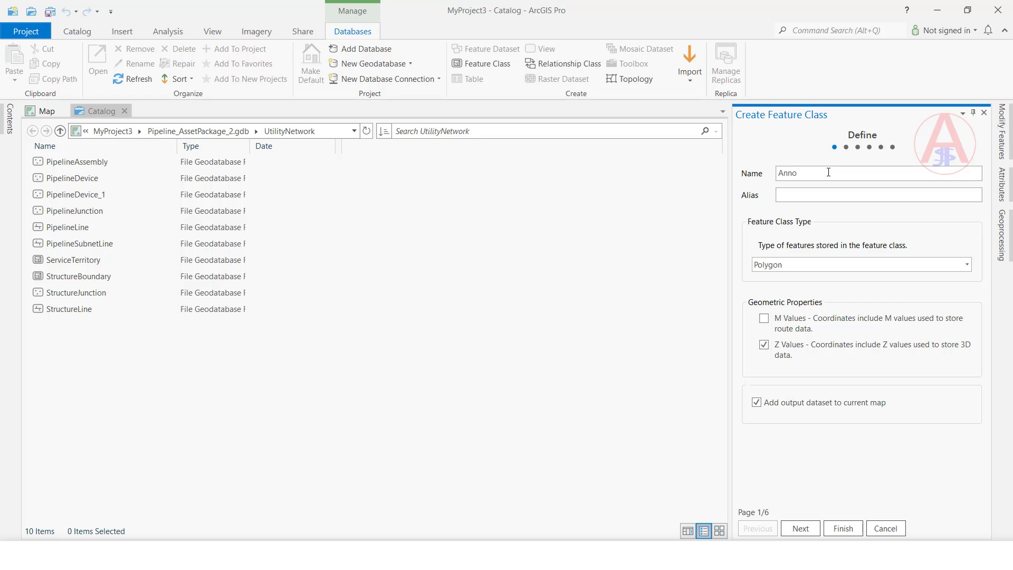
key(ctrl+a)
click(858, 194)
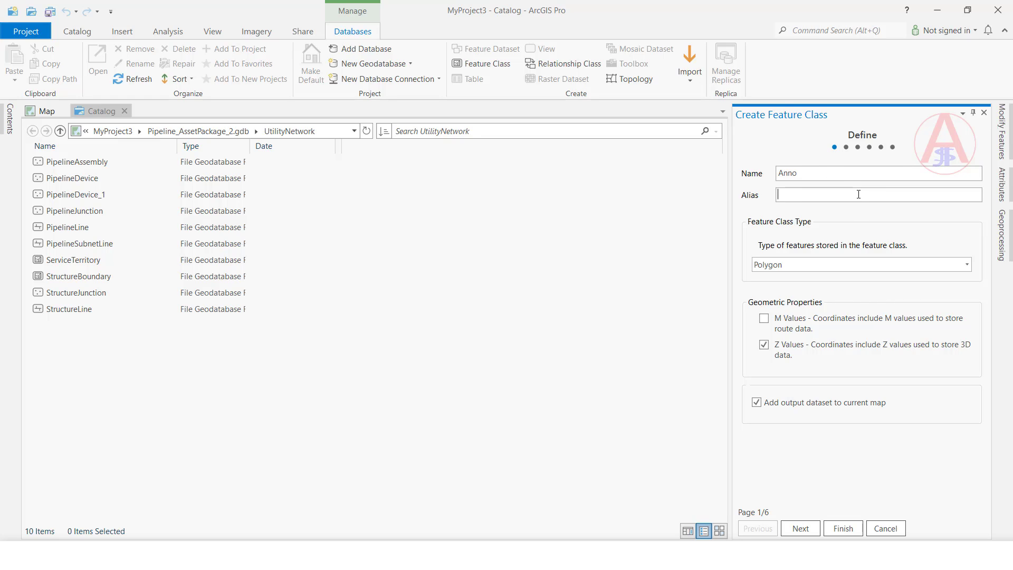
click(794, 264)
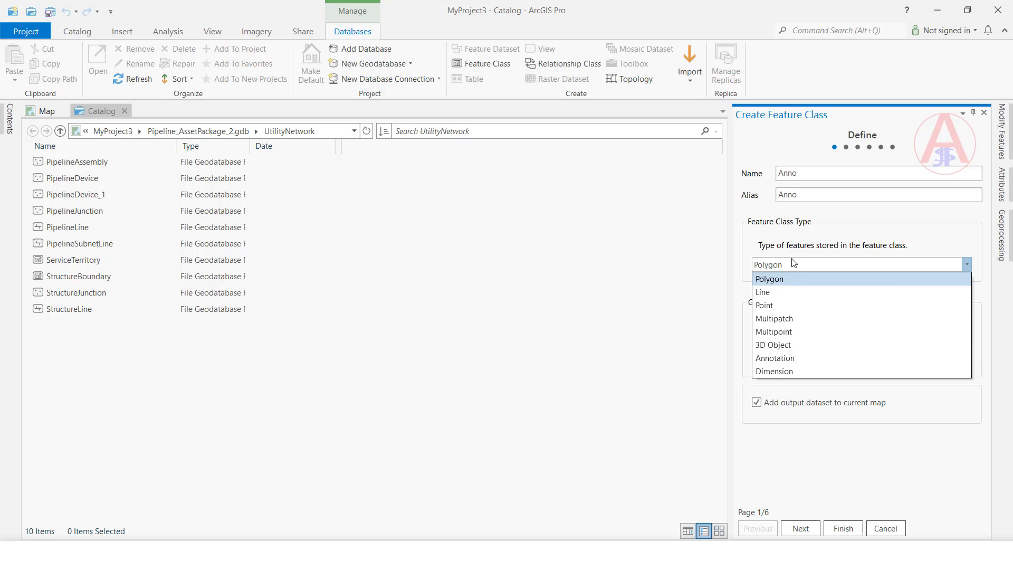
click(774, 358)
click(811, 527)
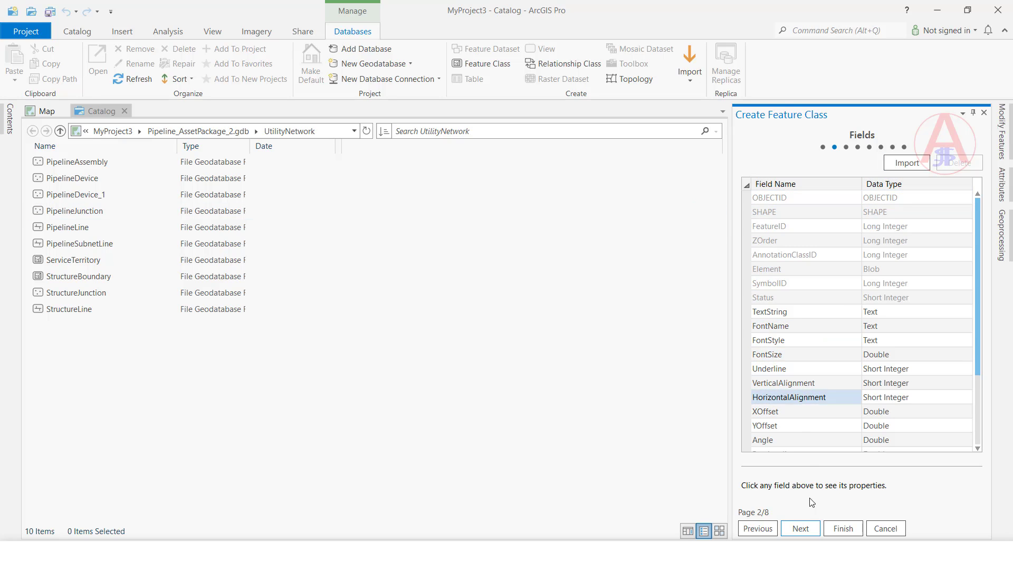
Advance past the spatial reference, tolerance, resolution and storage pages to the annotation properties
click(808, 527)
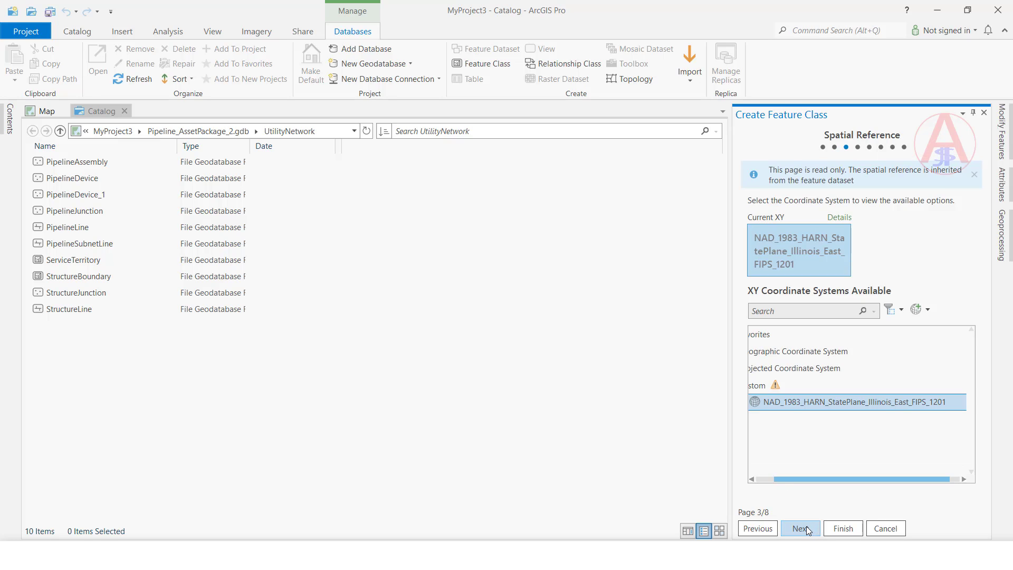
click(805, 526)
click(805, 530)
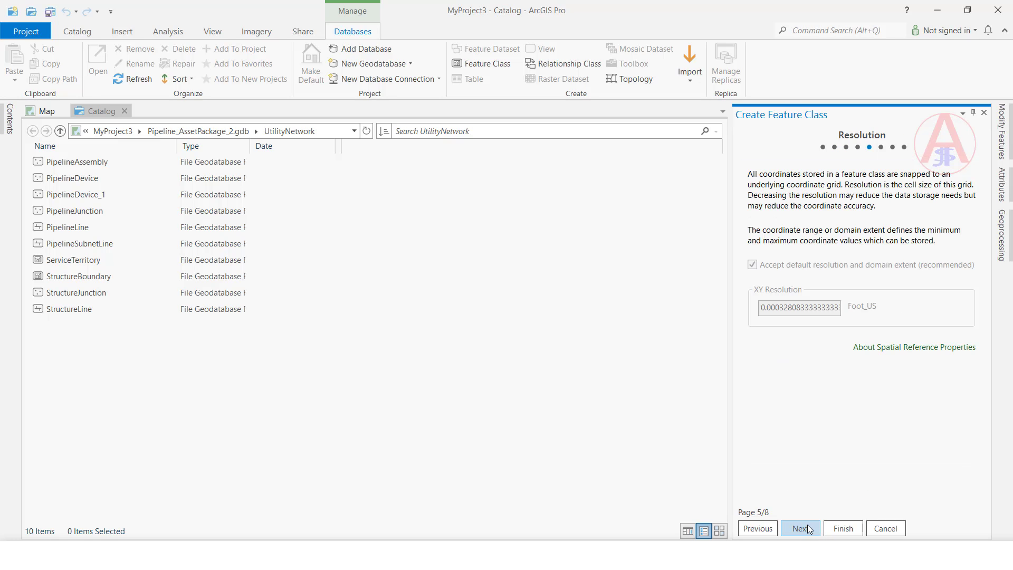
click(806, 527)
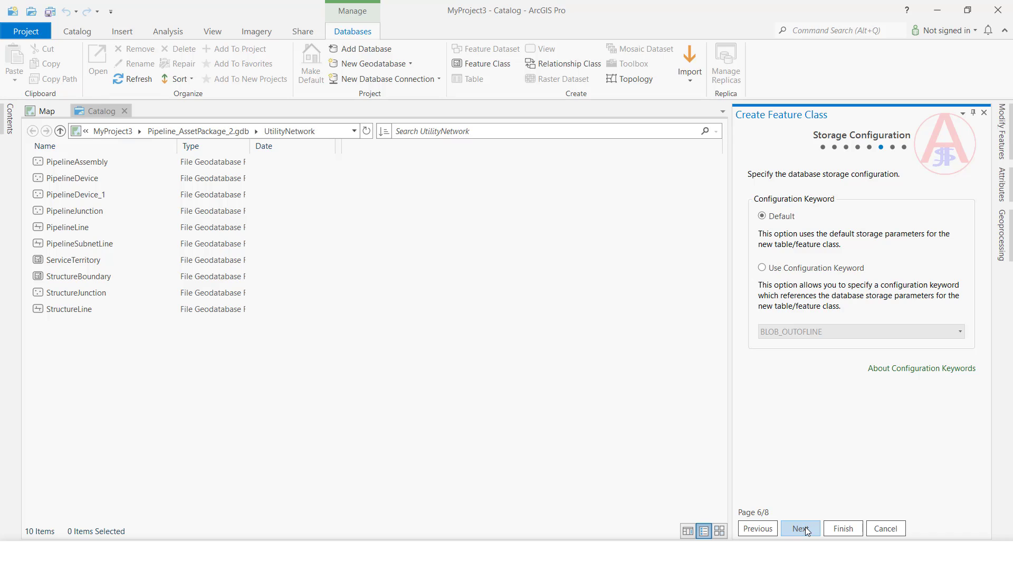
click(805, 526)
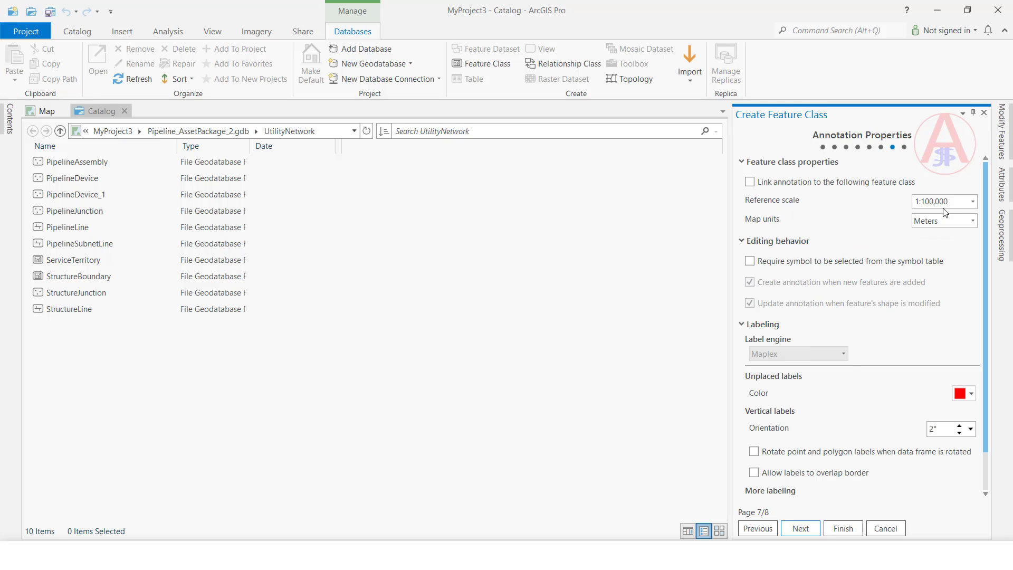
Set reference scale 1:1,000, Meters units and blue unplaced labels, then continue to Annotation Classes
click(972, 204)
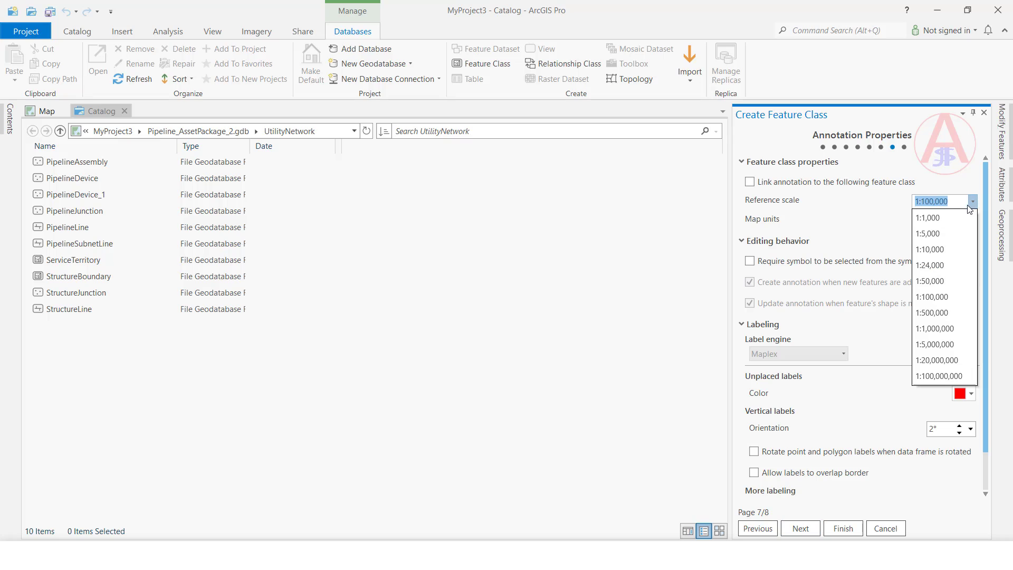
click(936, 222)
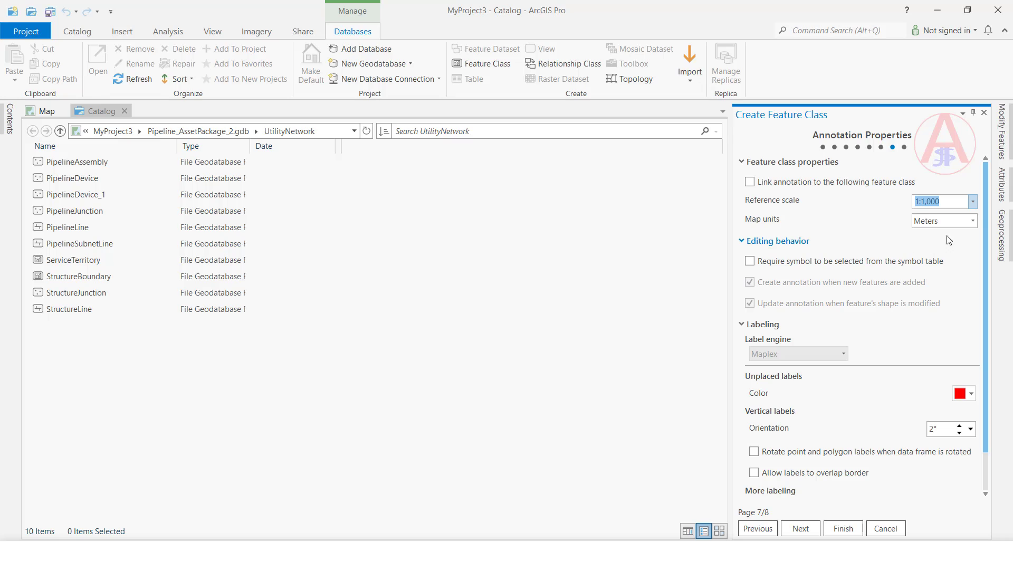
click(973, 224)
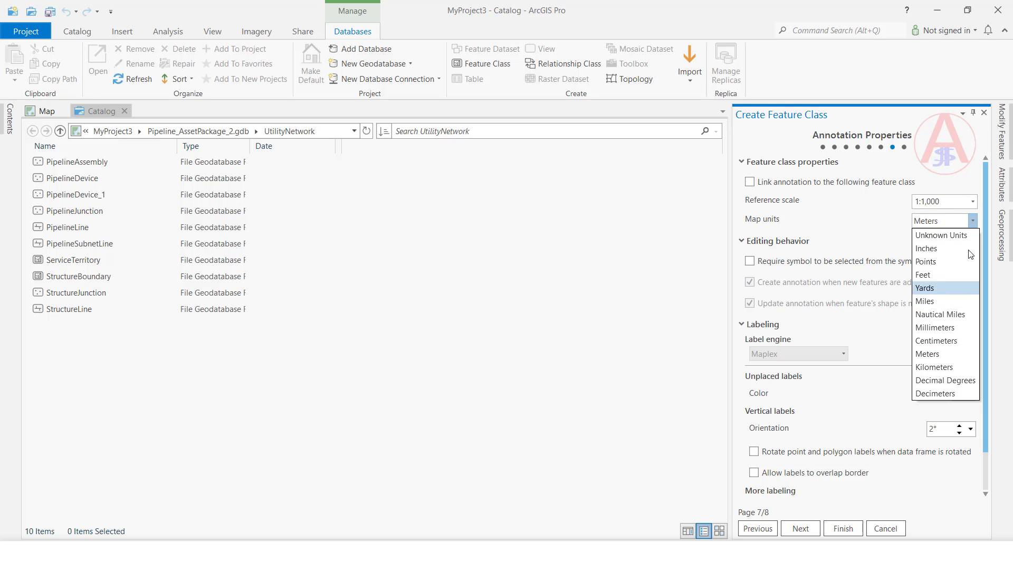
click(973, 223)
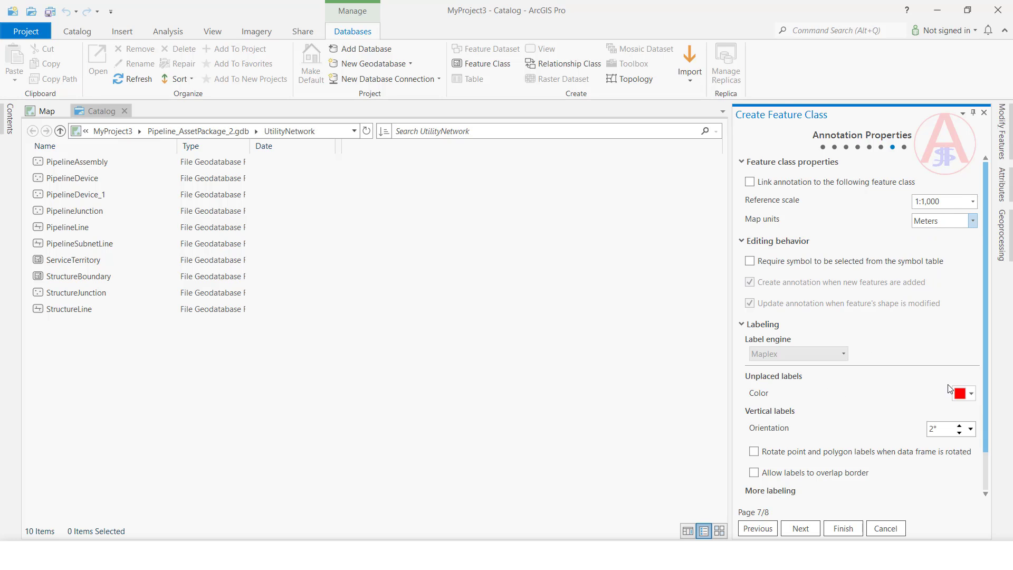
click(971, 394)
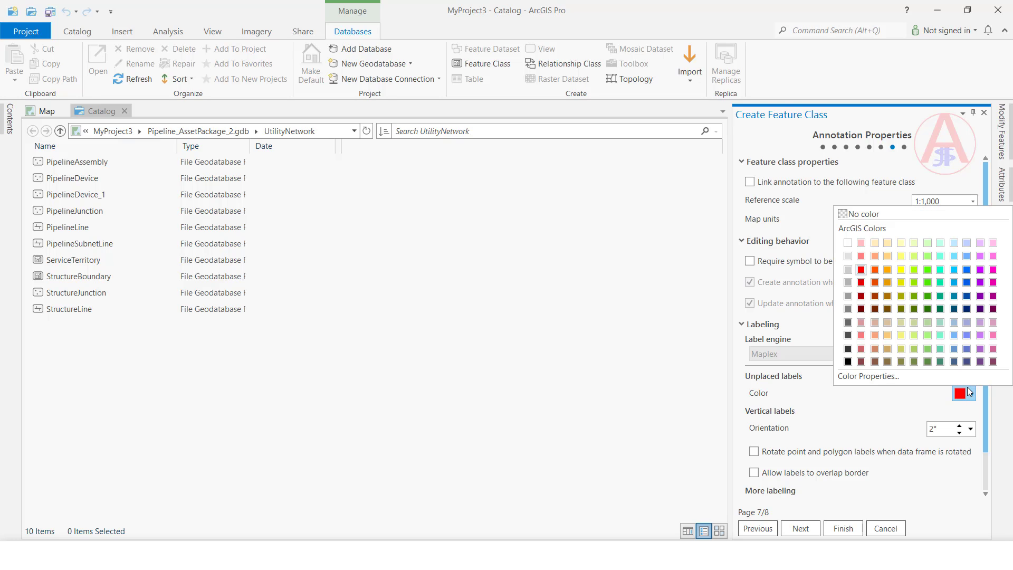
click(967, 269)
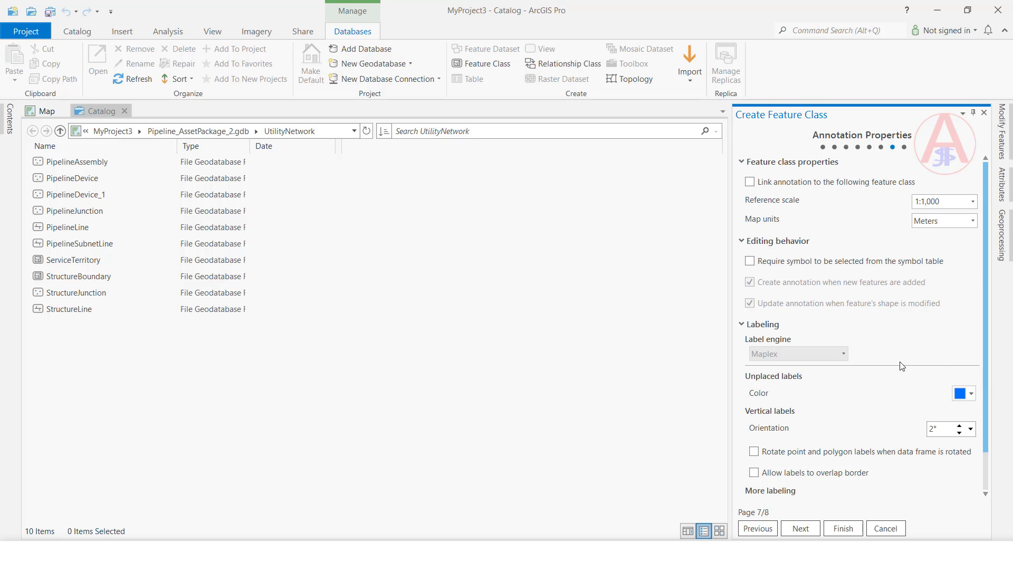
click(805, 527)
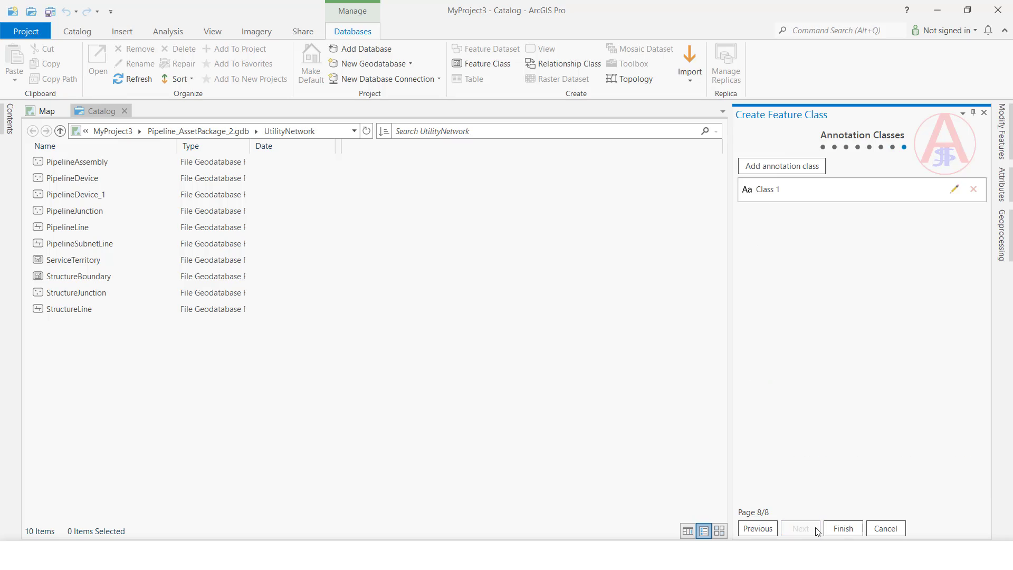
Finish creating the Anno annotation class, then start another new feature class in UtilityNetwork
click(849, 530)
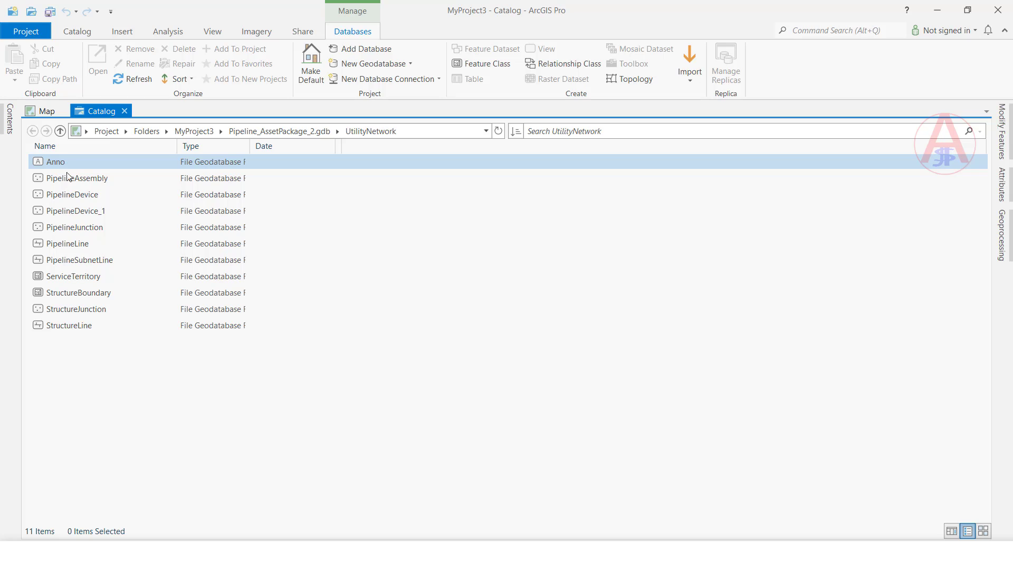
right_click(102, 367)
mouse_move(153, 140)
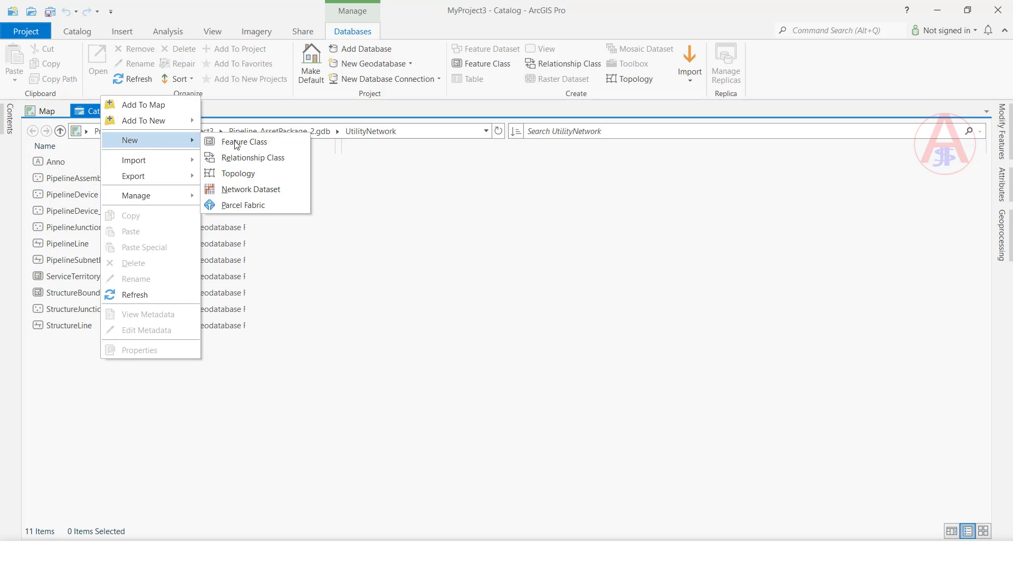
click(260, 145)
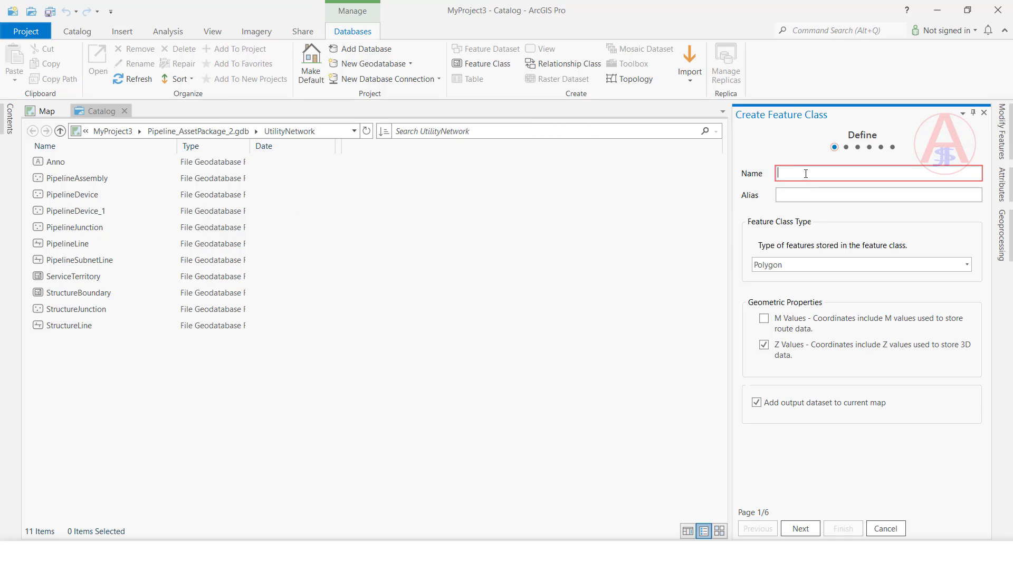
Name the new feature class Dimension with alias Dimension, set its type to Dimension, and reach Fields
text(Dimension)
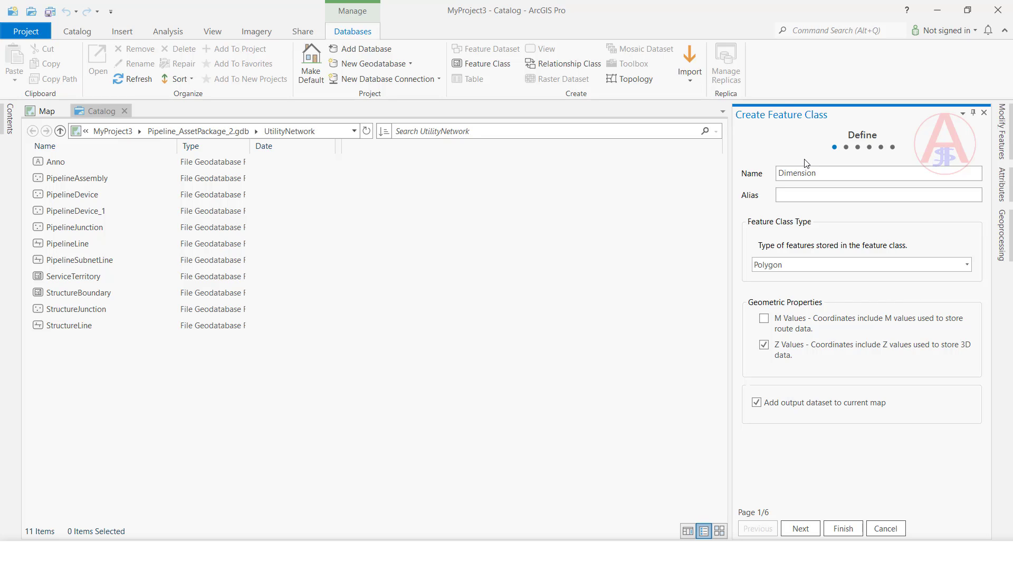
double_click(862, 169)
key(ctrl+c)
click(861, 193)
key(ctrl+v)
click(794, 262)
click(776, 371)
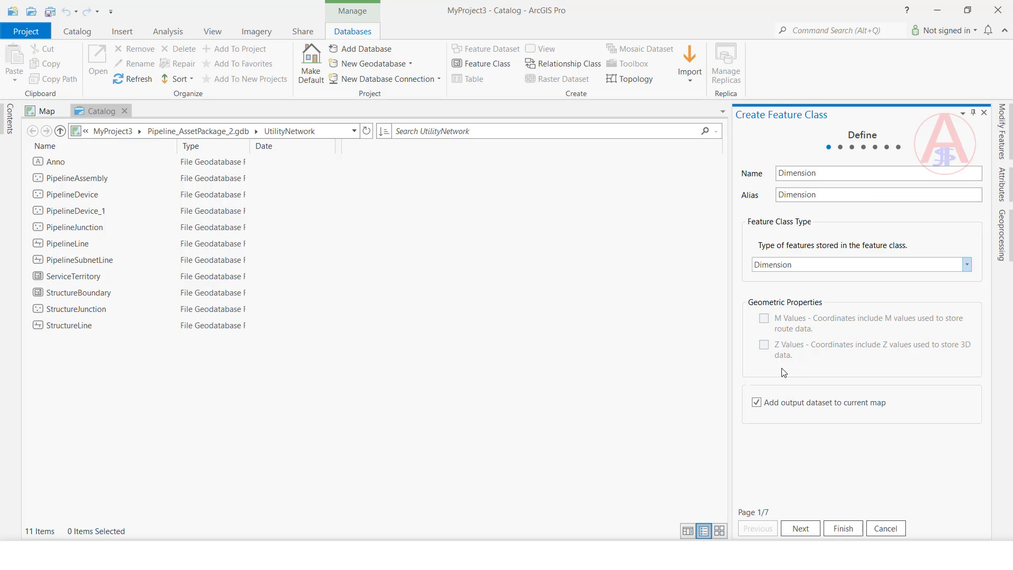
click(805, 527)
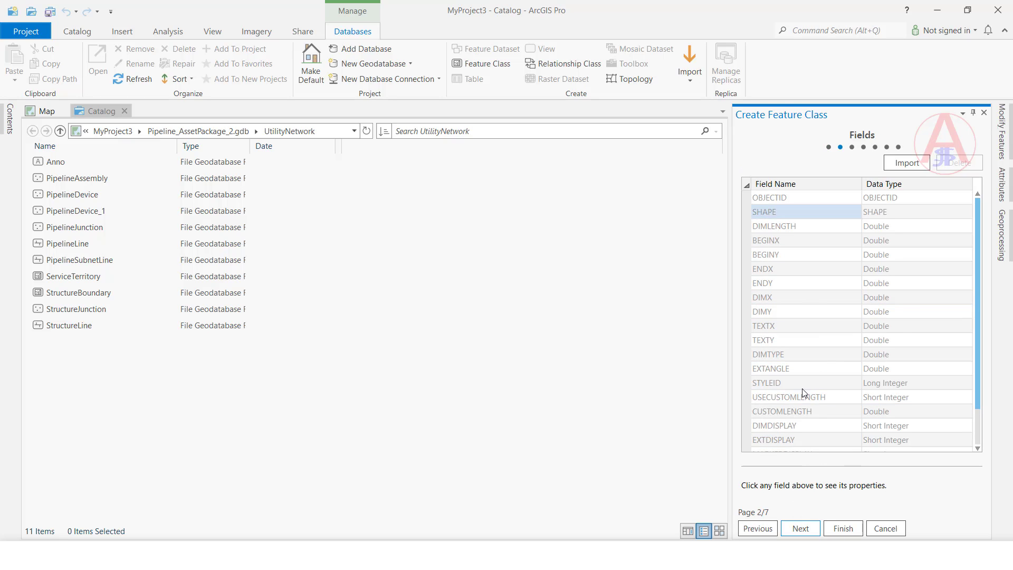
Create the Dimension feature class with a 1:1,000 reference scale, keeping other pages at defaults
click(807, 527)
click(806, 523)
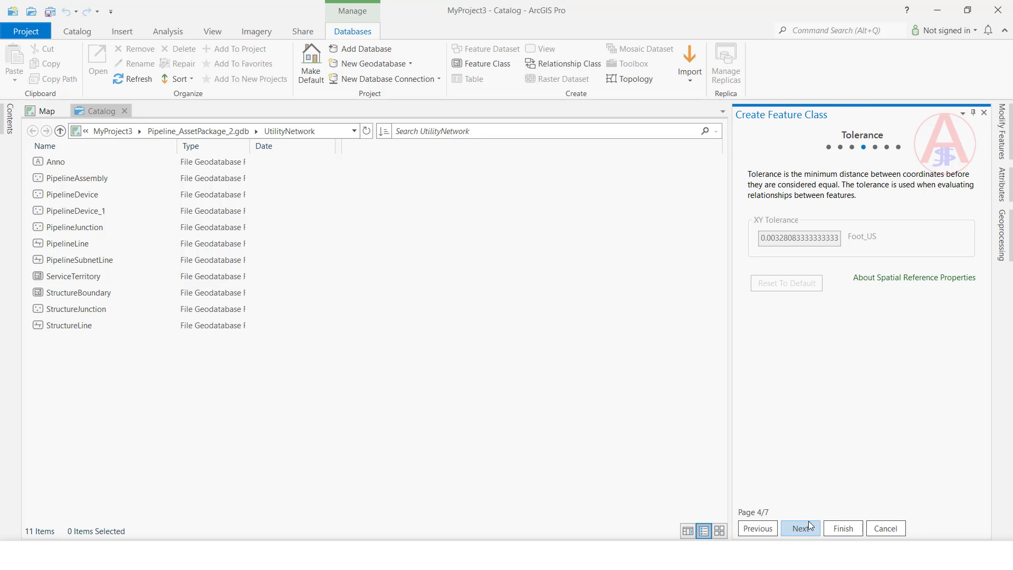
click(801, 528)
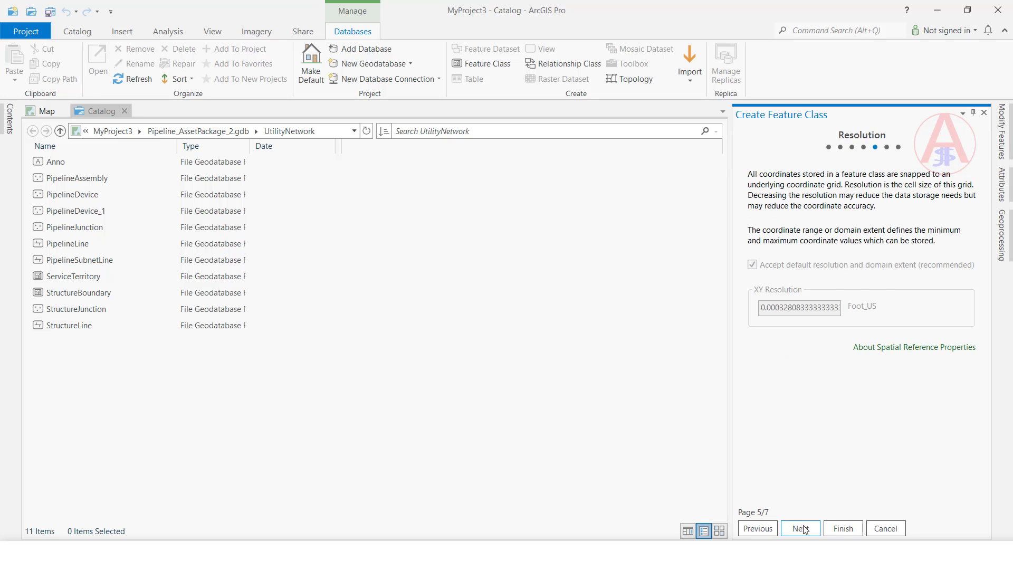
click(807, 522)
click(799, 527)
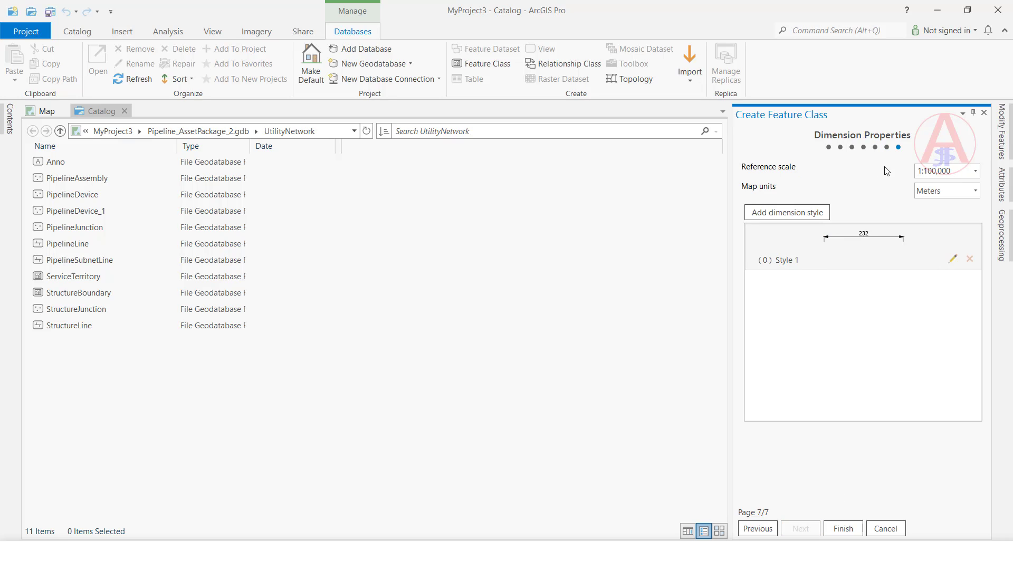
click(973, 172)
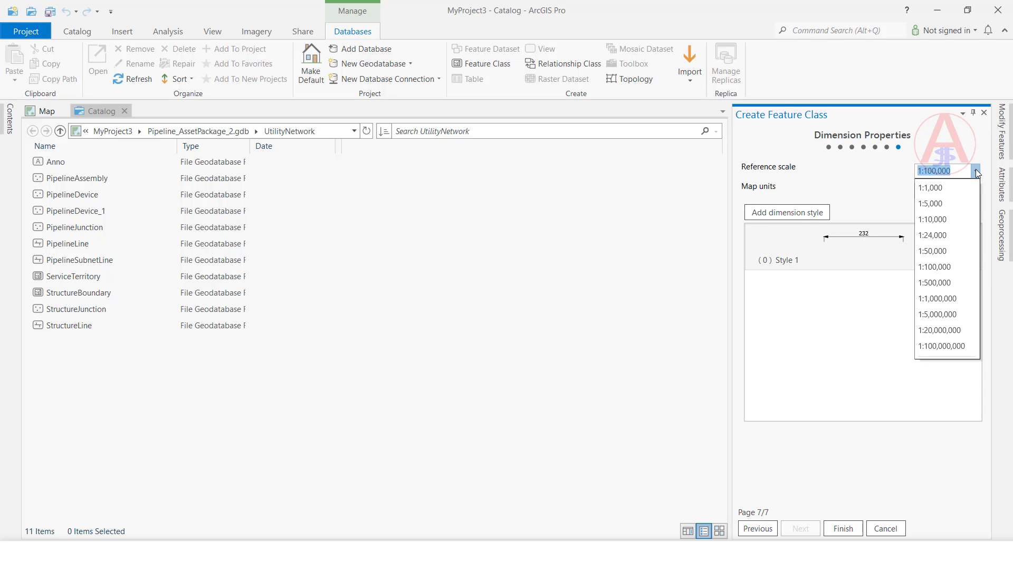
click(931, 188)
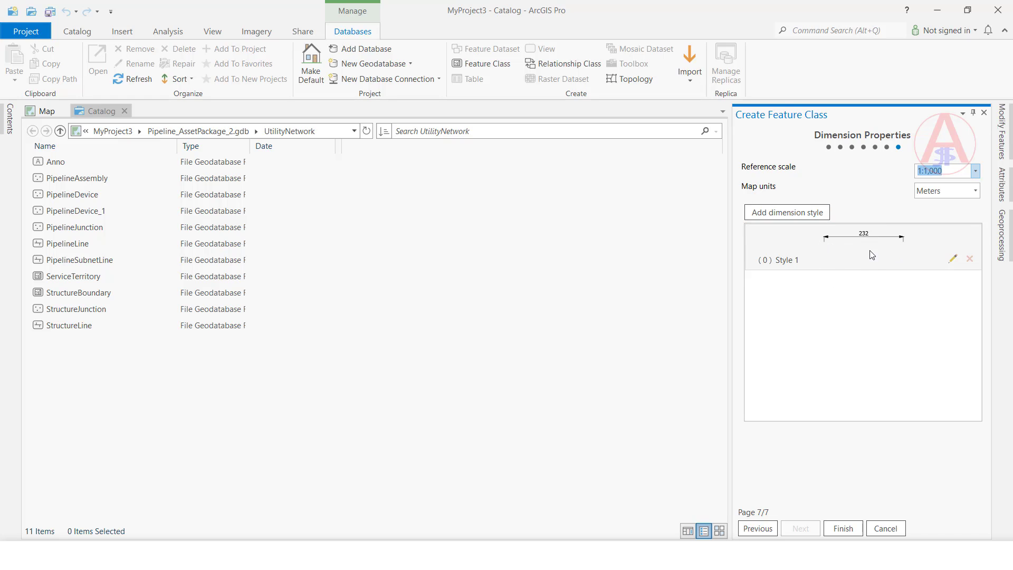
click(842, 528)
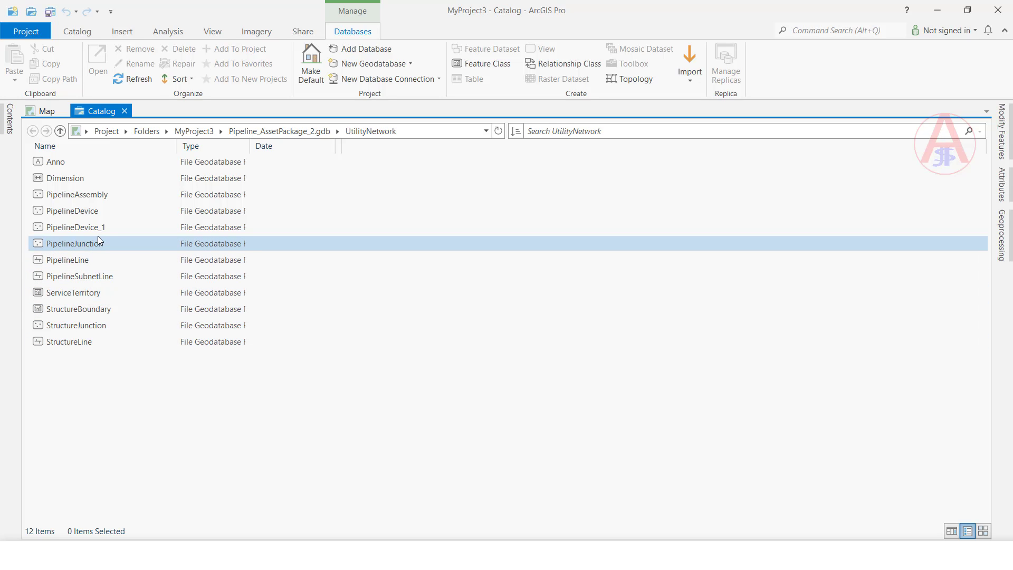
Open a Catalog view of the project beside the map and dock the Contents pane open
click(53, 112)
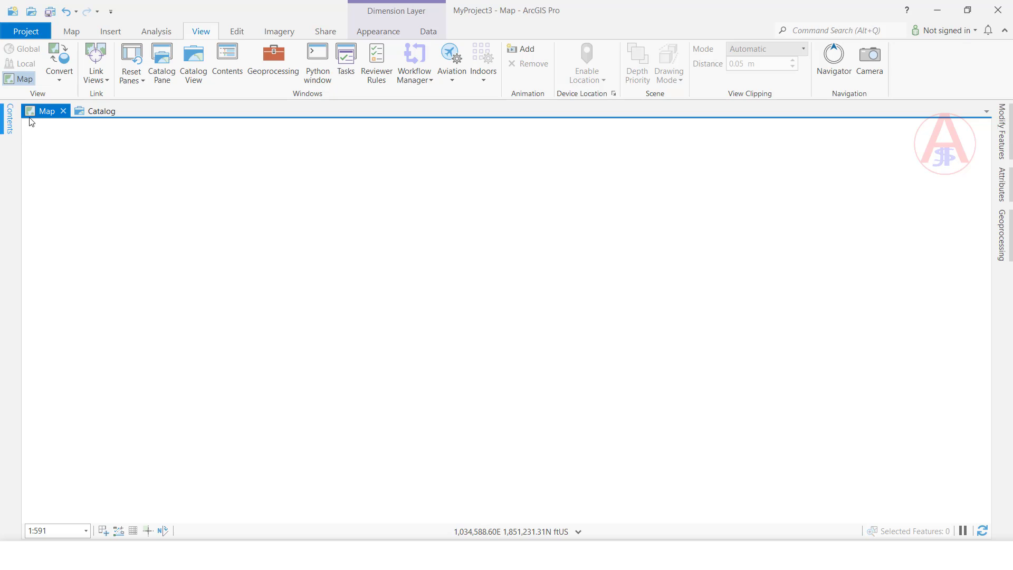
click(227, 64)
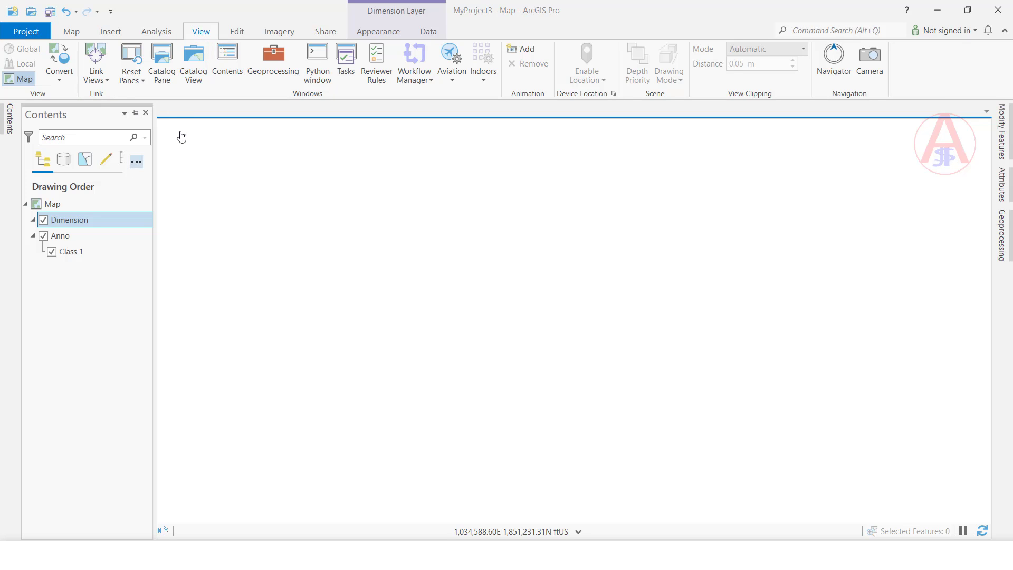
click(188, 76)
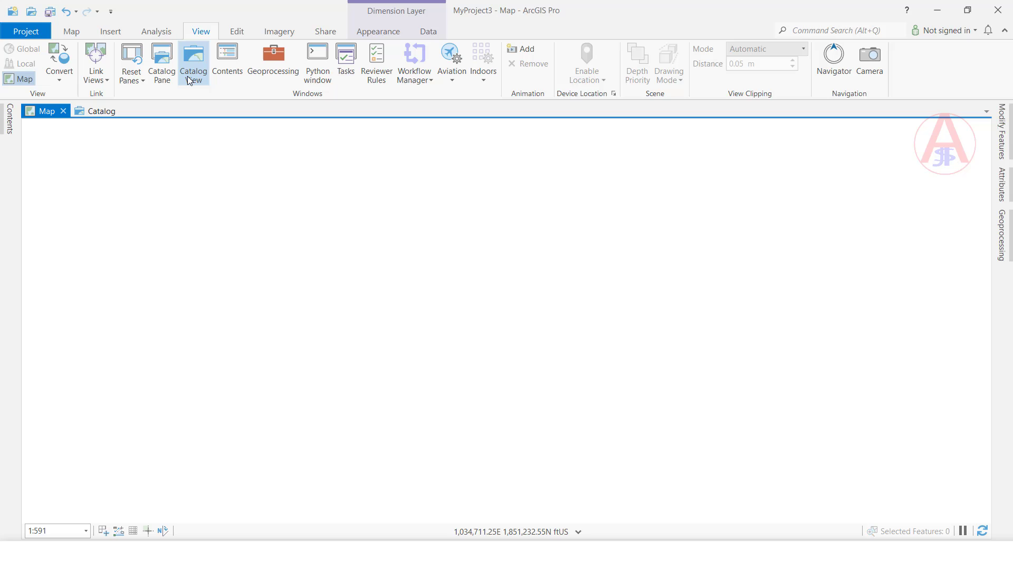
click(14, 129)
click(122, 113)
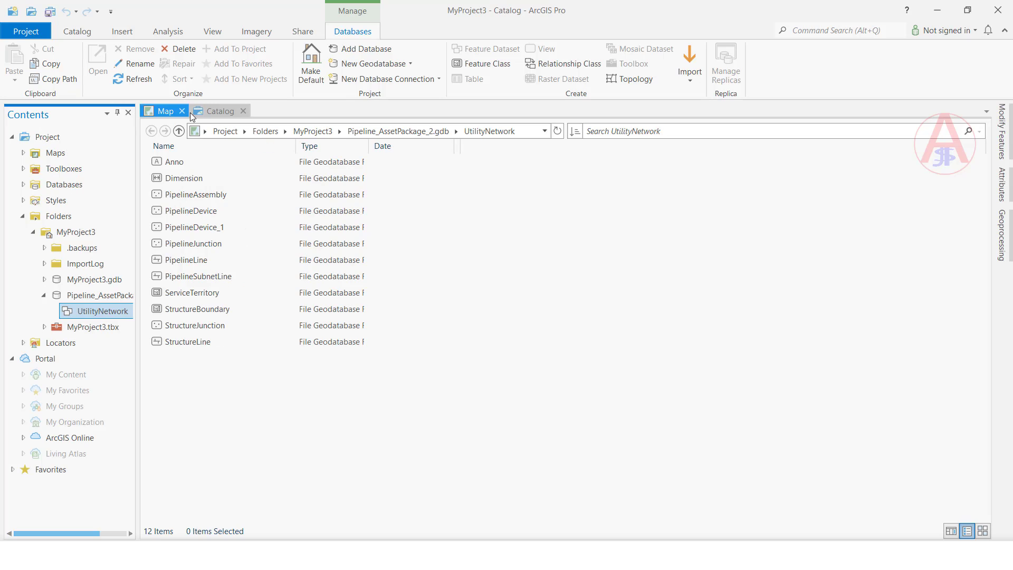
click(163, 111)
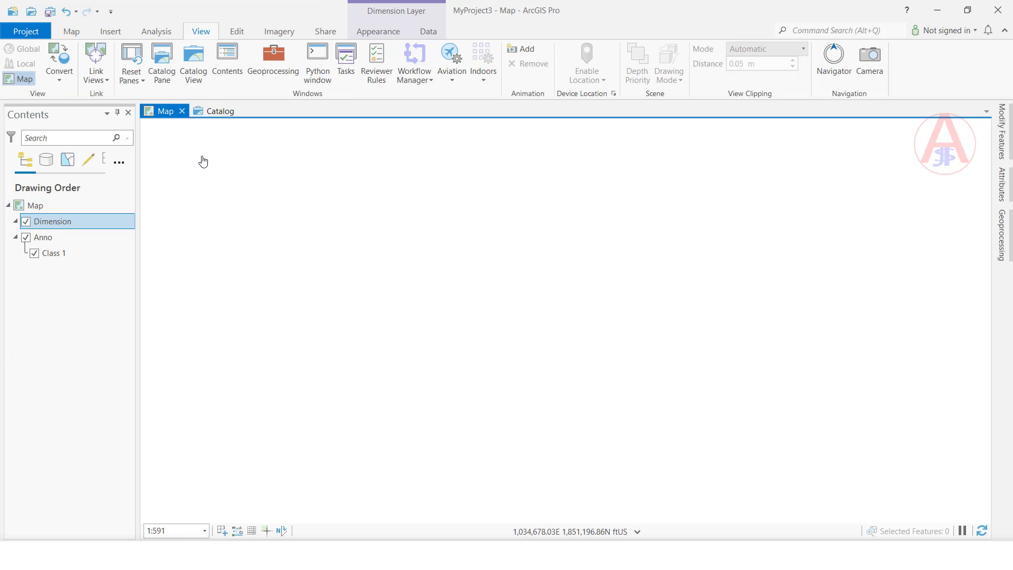
click(222, 112)
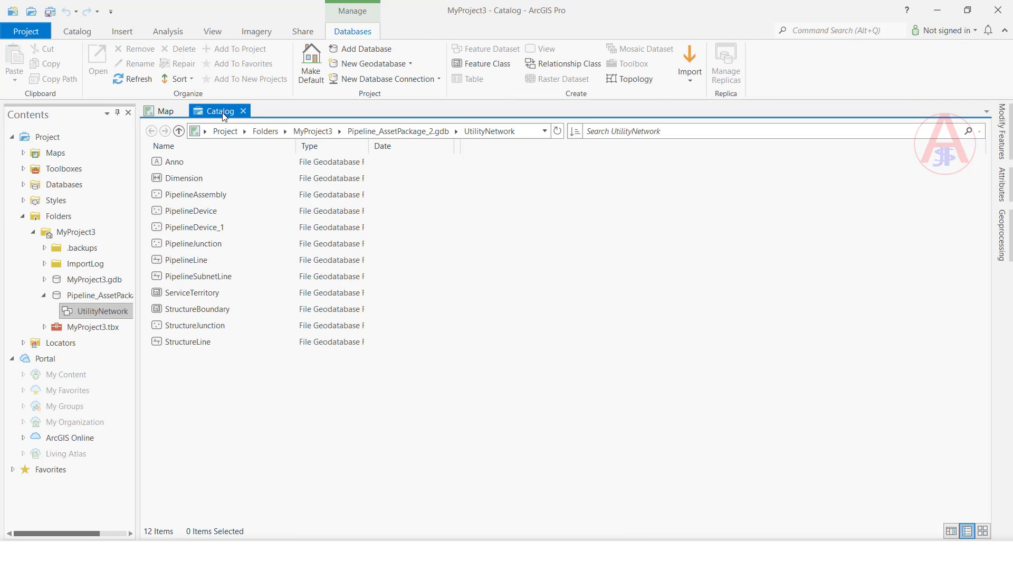
Dock the catalog right of the map and drag Anno plus all twelve feature classes onto the map
drag(219, 111, 595, 328)
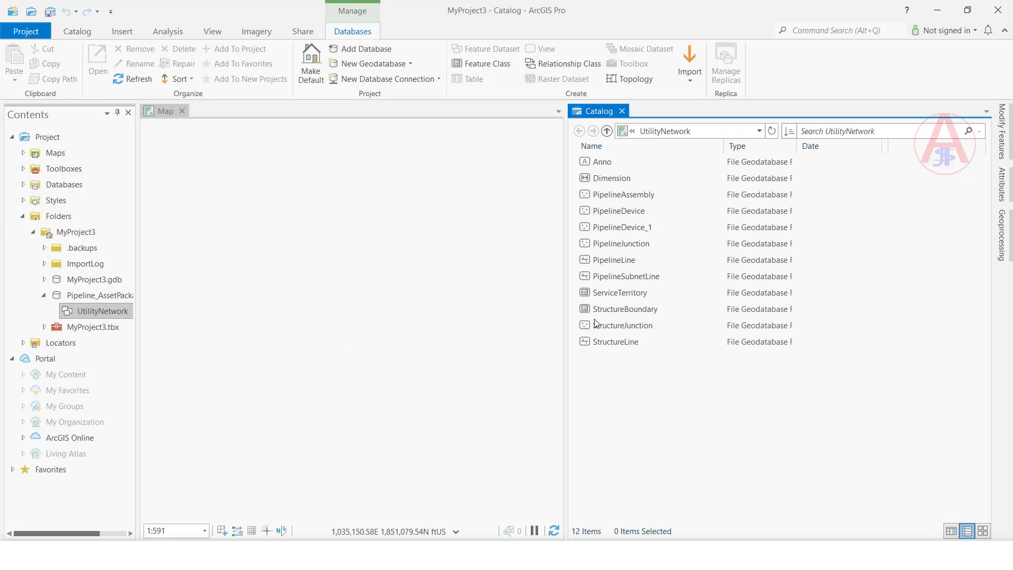
click(396, 259)
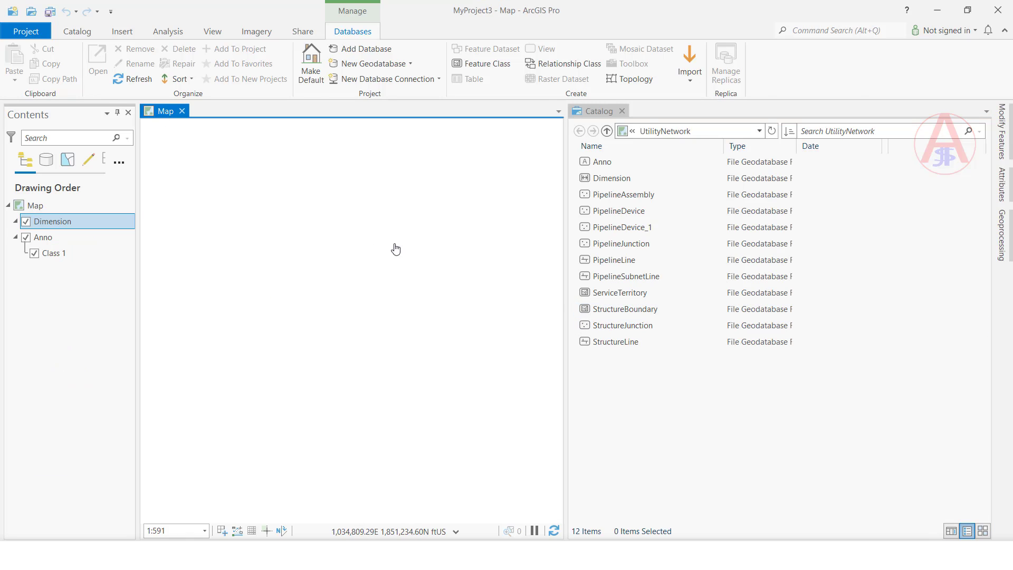
click(671, 407)
mouse_move(609, 163)
mouse_down()
mouse_move(612, 178)
mouse_move(166, 120)
mouse_up()
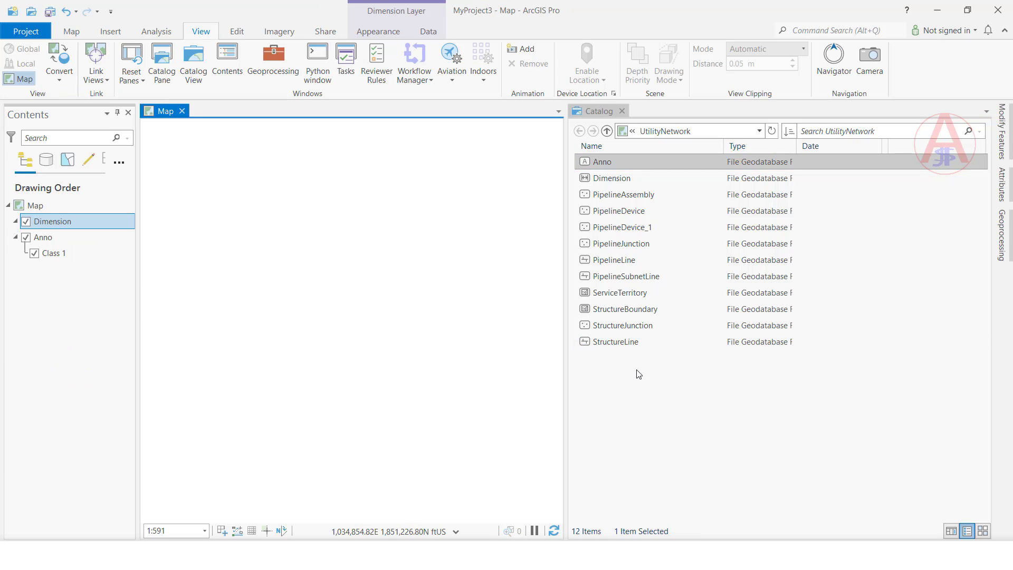
click(632, 342)
key(ctrl+a)
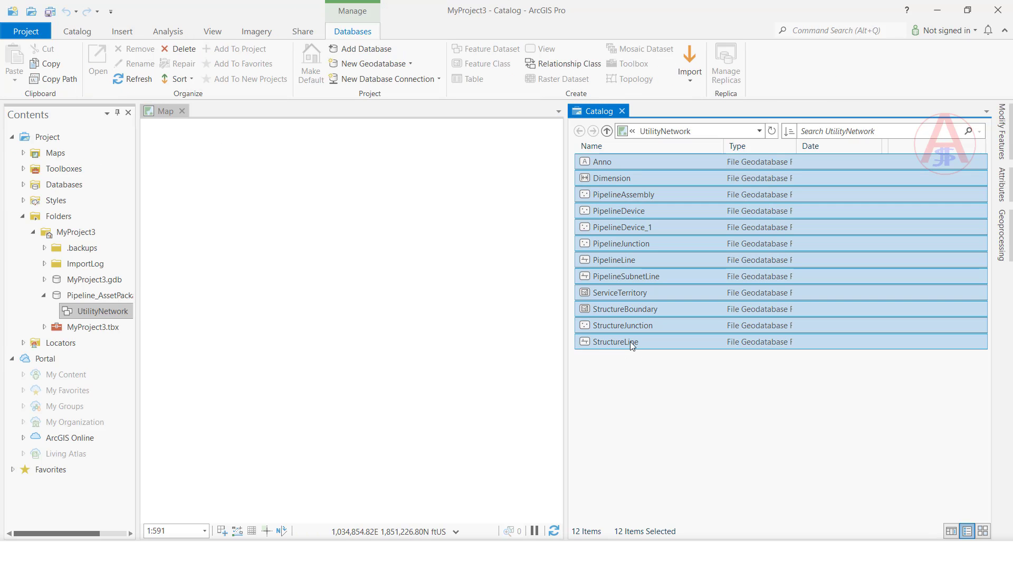
drag(645, 260, 200, 196)
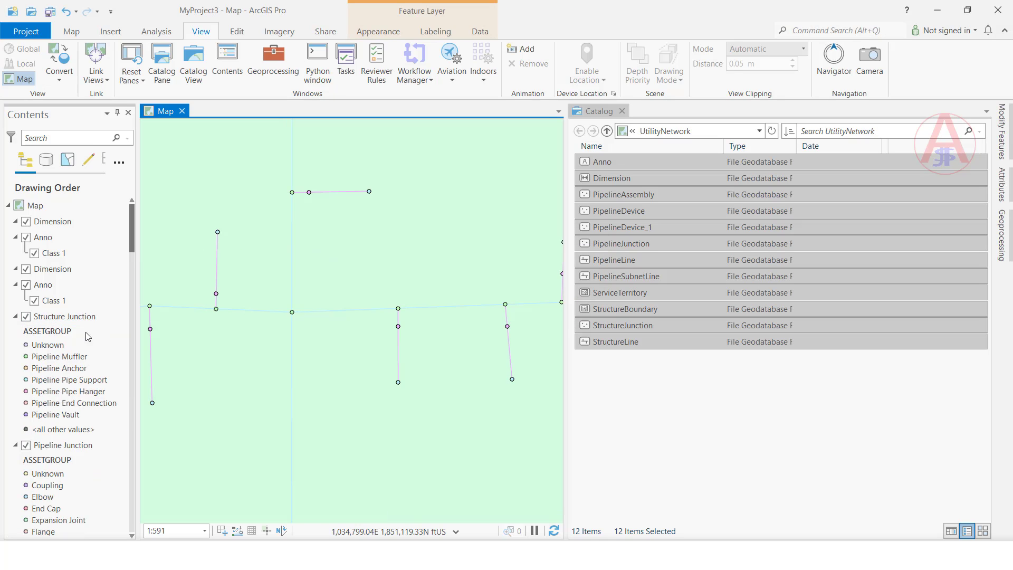
Close the catalog, remove the duplicate Dimension and Anno layers, and uncheck Structure Boundary and Service Territory
click(16, 317)
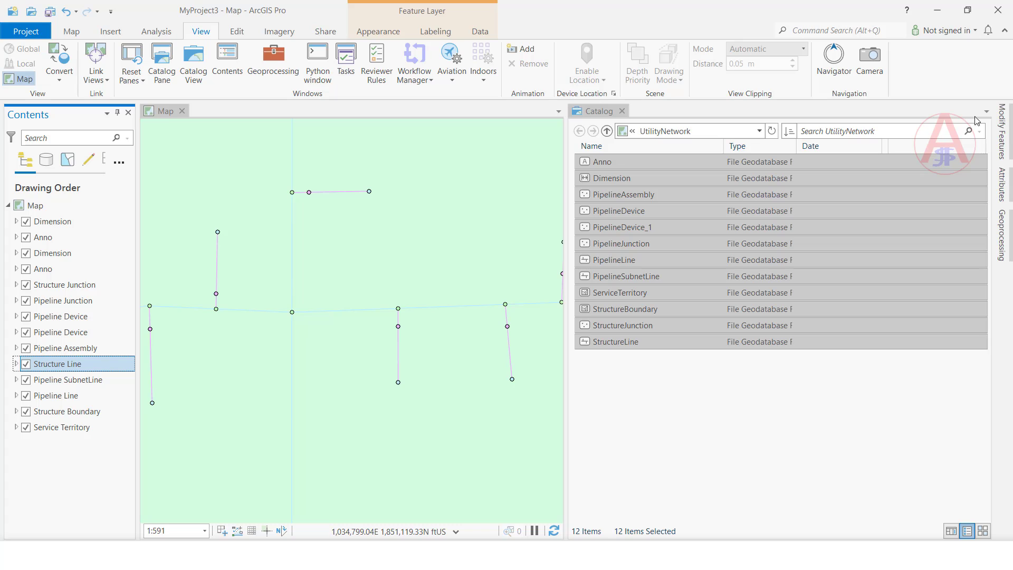
click(622, 111)
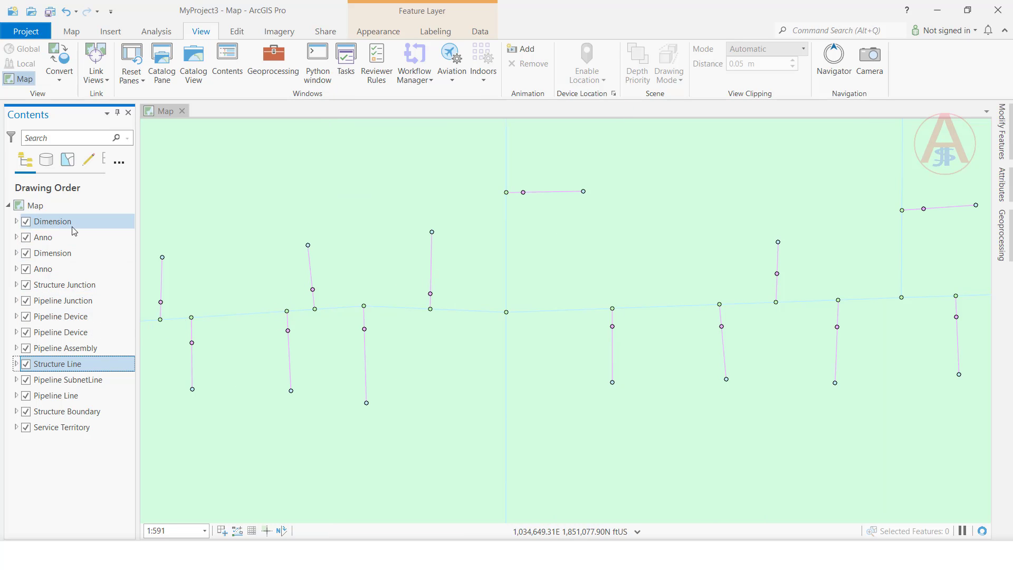
click(43, 237)
ctrl+click(52, 221)
right_click(56, 221)
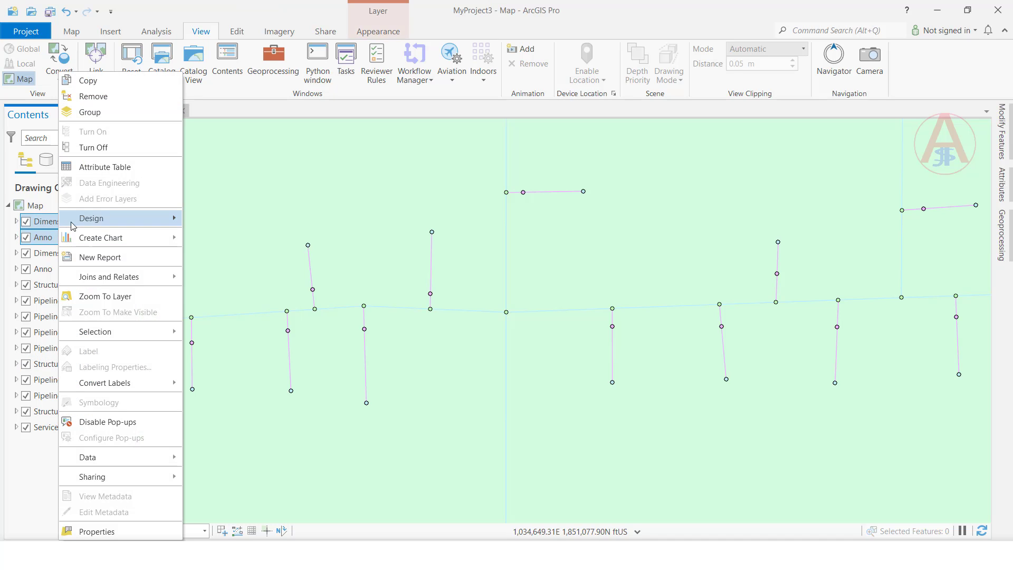
click(100, 97)
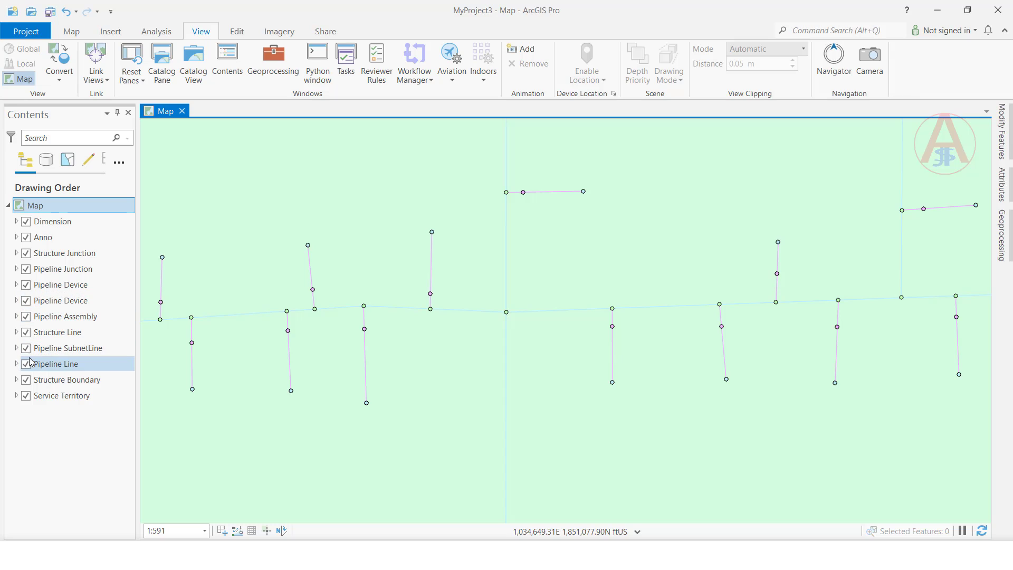
click(25, 379)
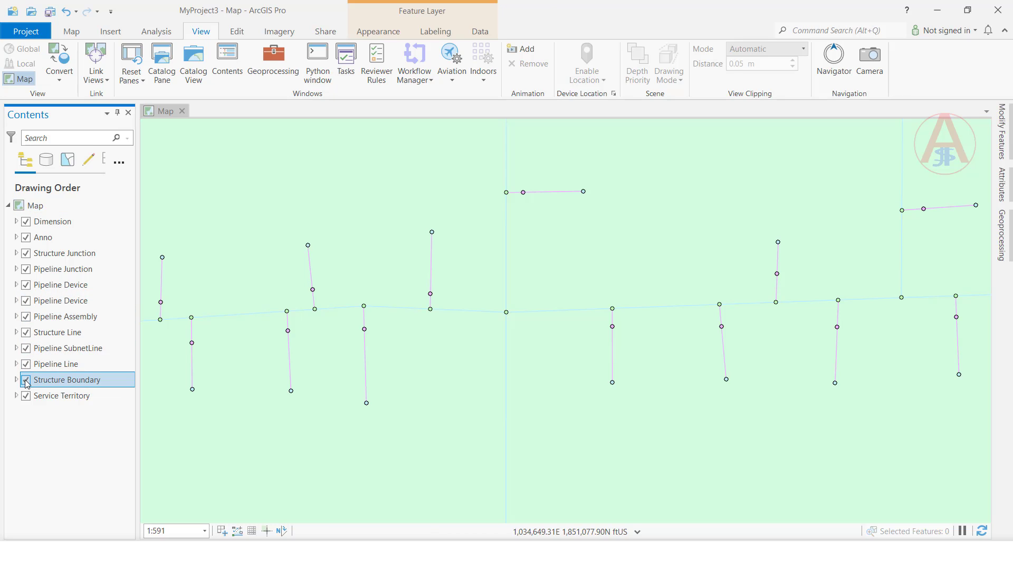
click(26, 396)
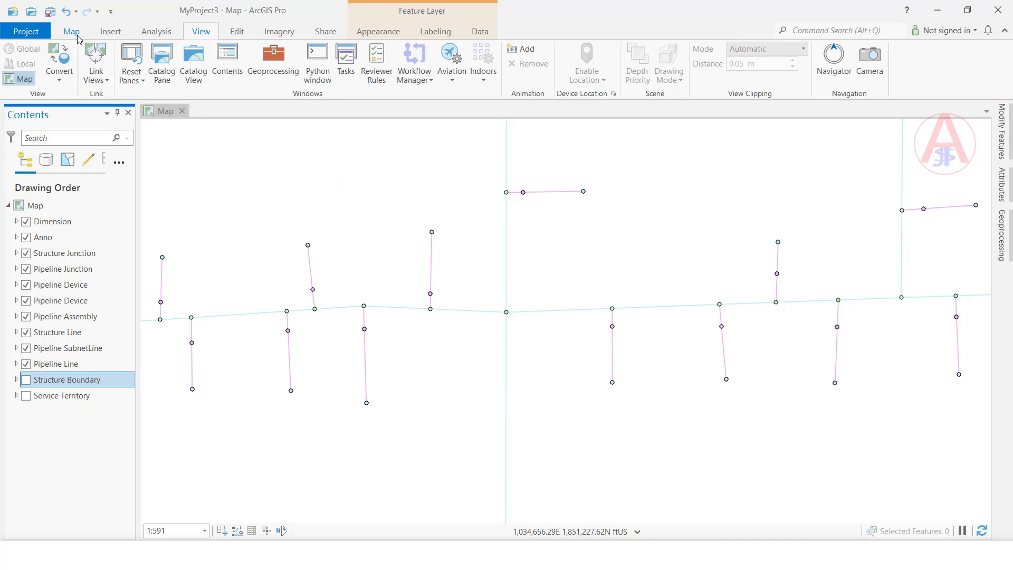
Place three Text annotations from the Anno Class 1 template along the central pipeline
click(238, 33)
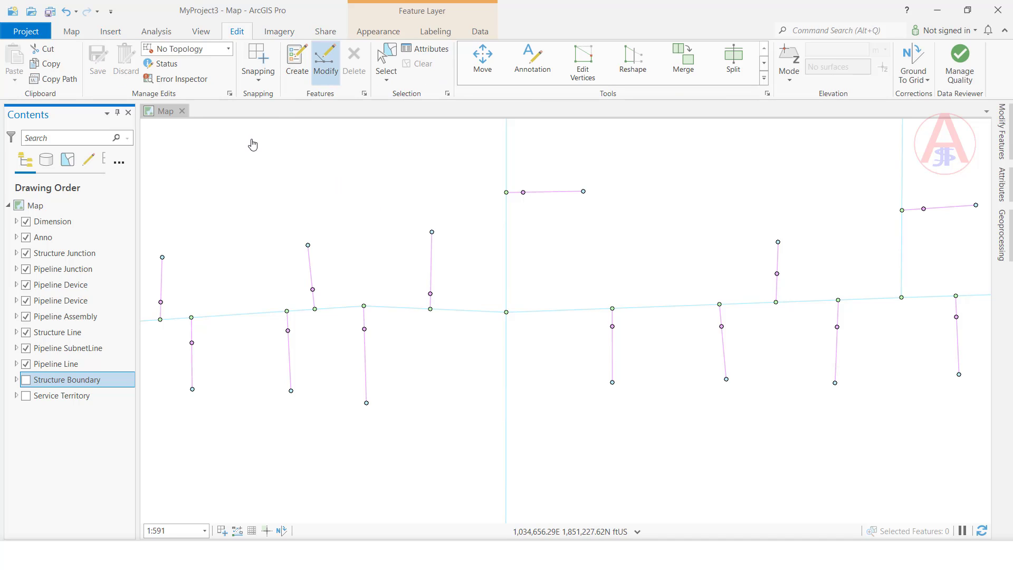
click(297, 70)
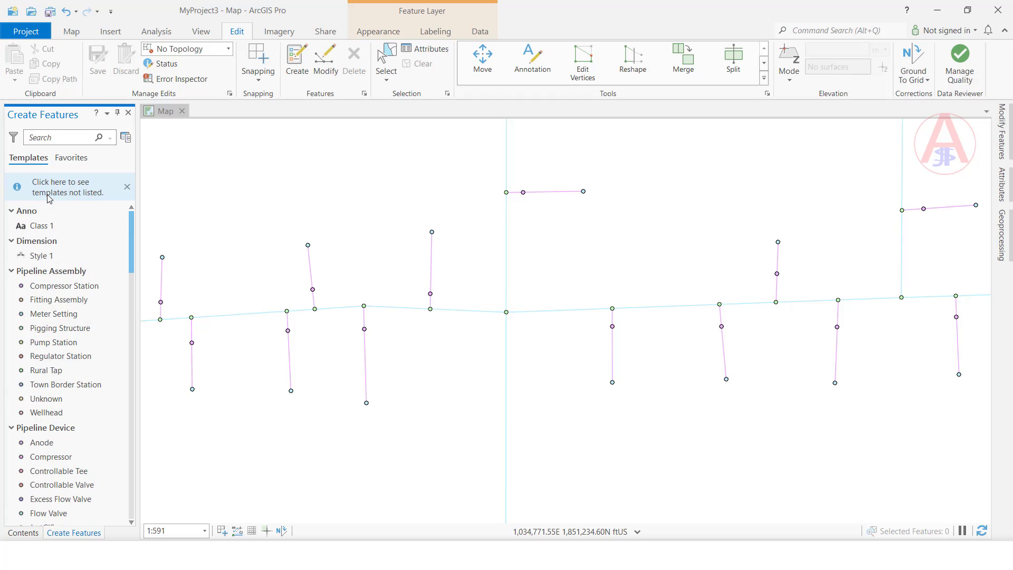
click(29, 229)
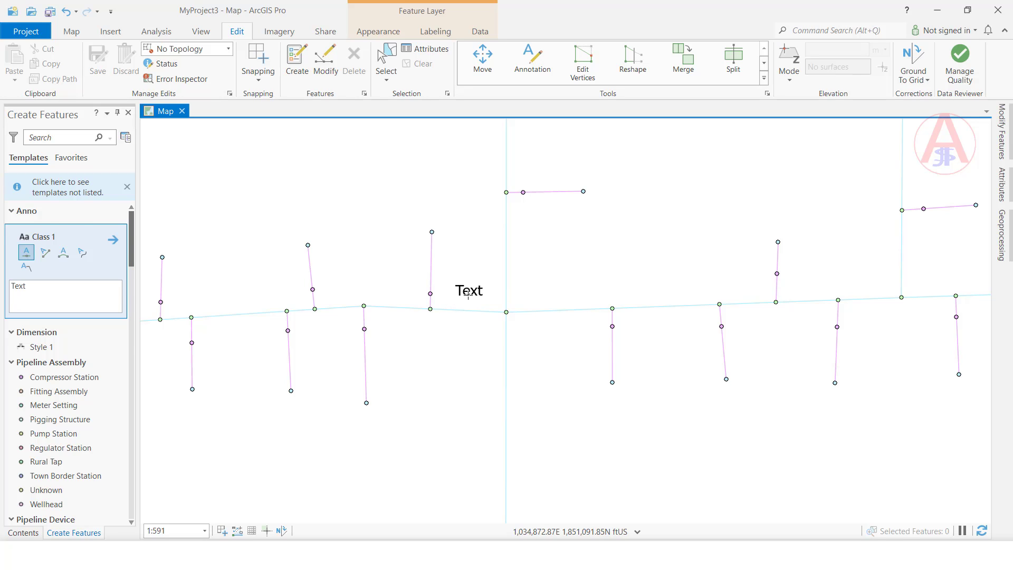
click(467, 293)
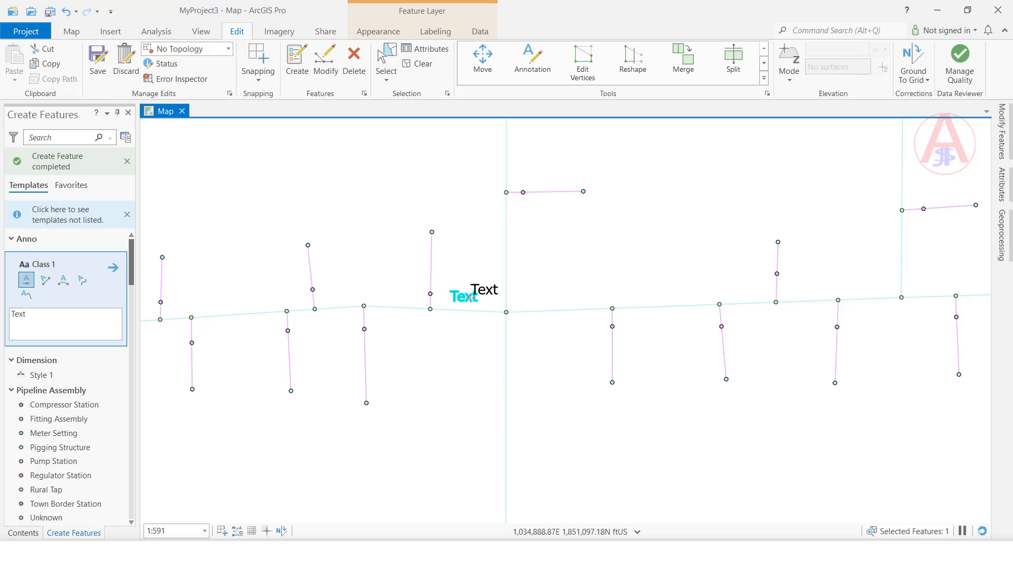
click(540, 298)
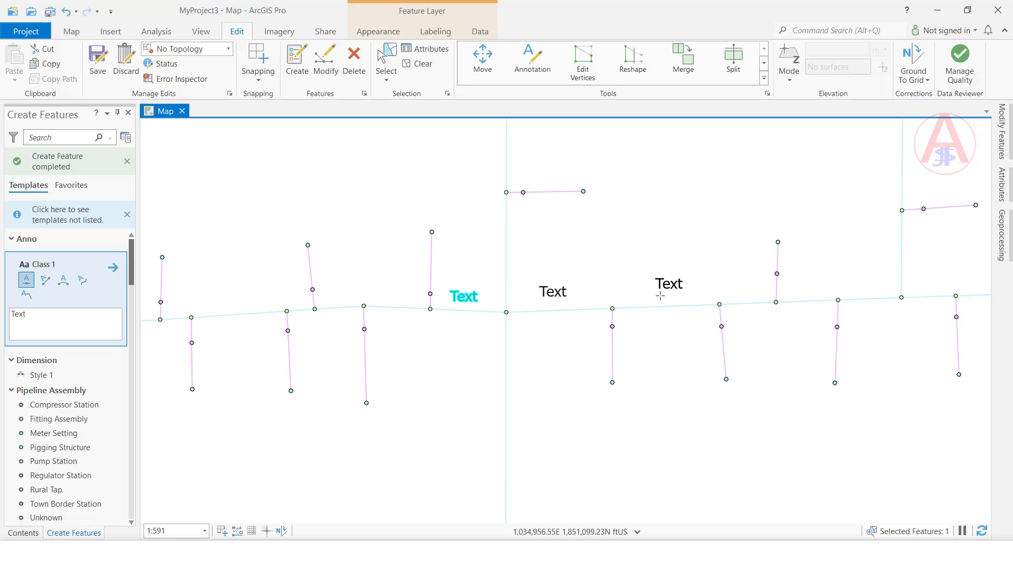
click(660, 296)
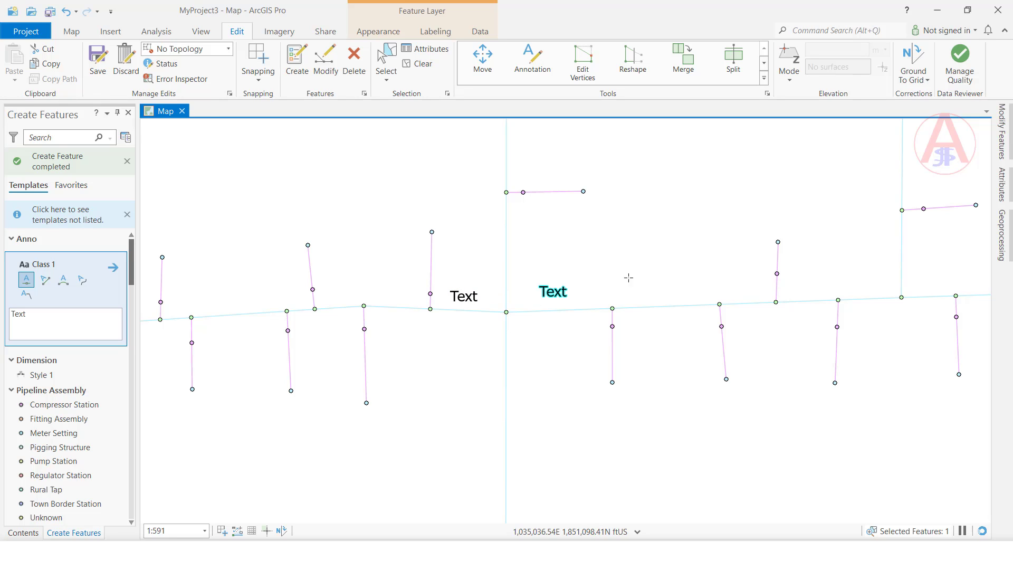
click(72, 31)
click(100, 57)
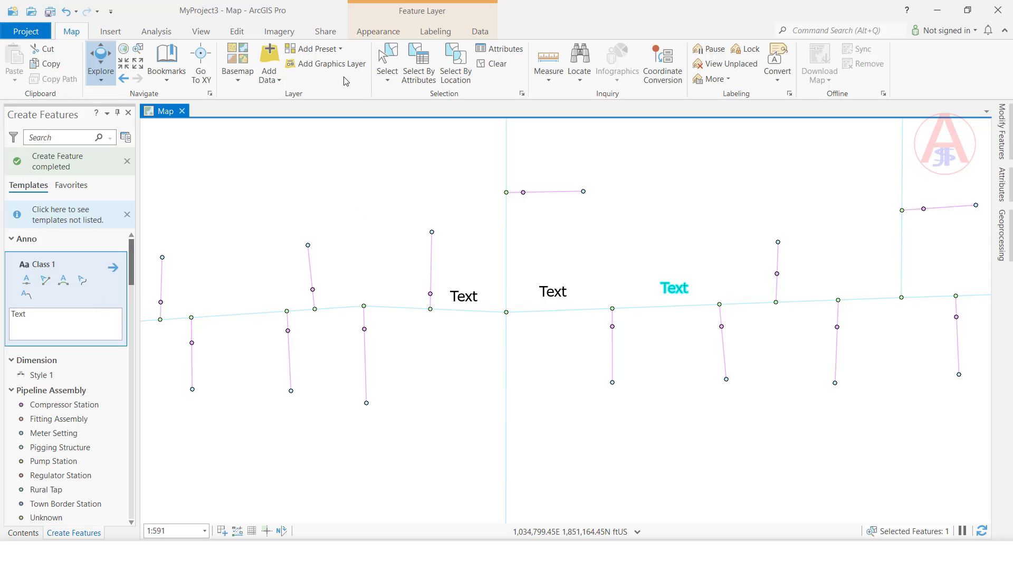
Box-select the middle Text annotation on the map and open its attributes
click(389, 70)
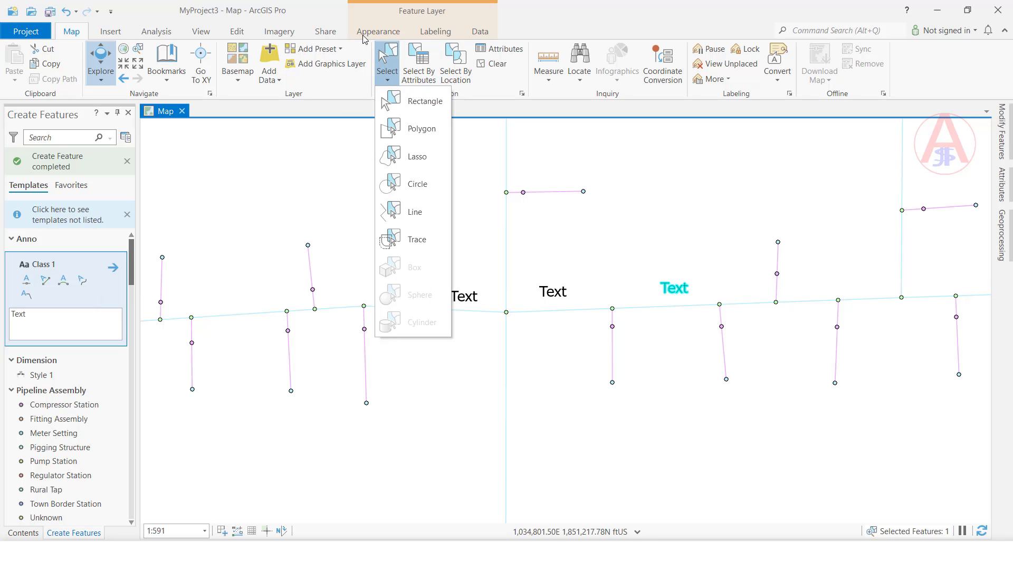
click(380, 53)
drag(542, 277, 569, 295)
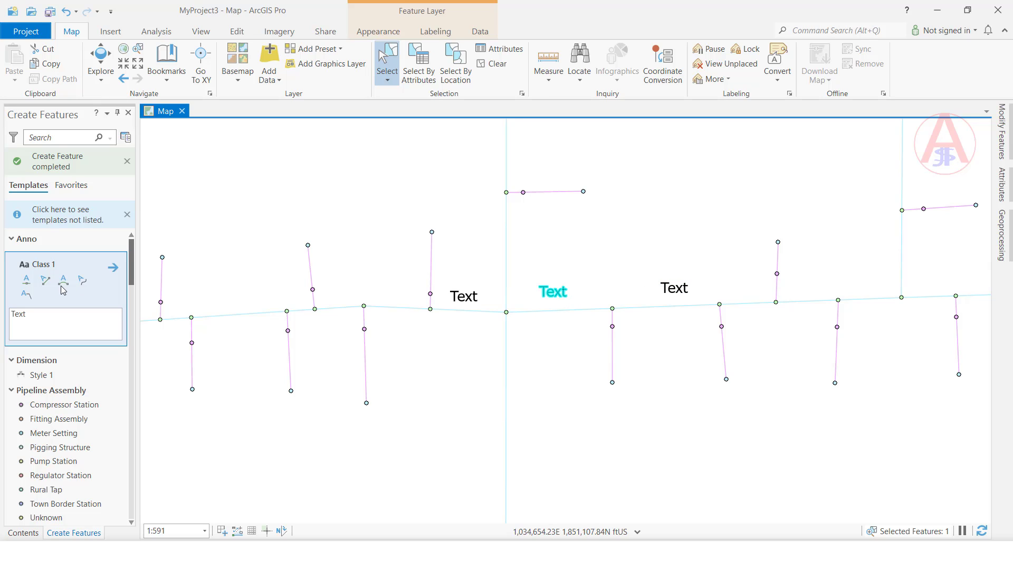
click(500, 48)
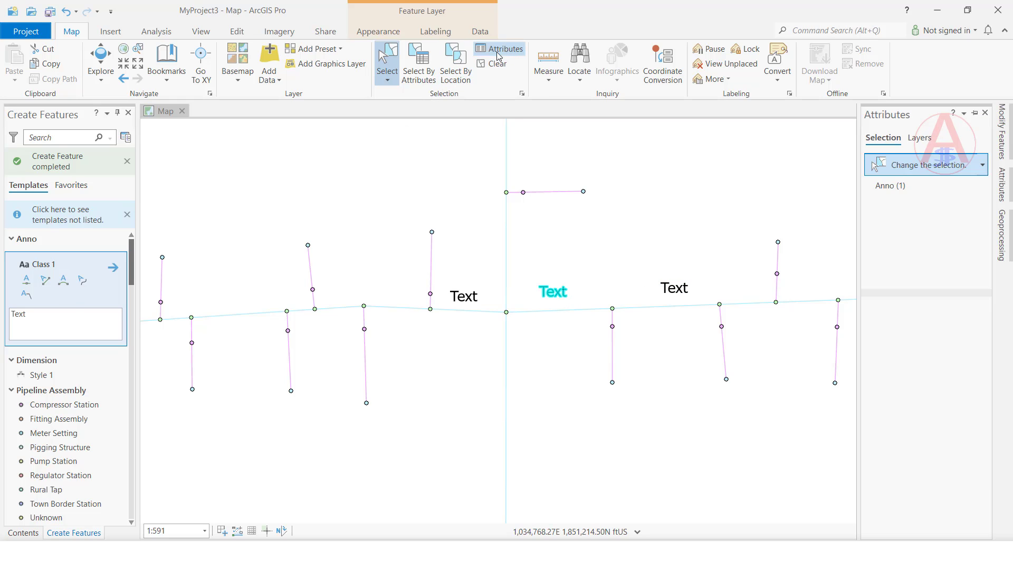
Change the annotation text to 'Pipe' in red at 12 pt, apply, and clear the selection
click(870, 403)
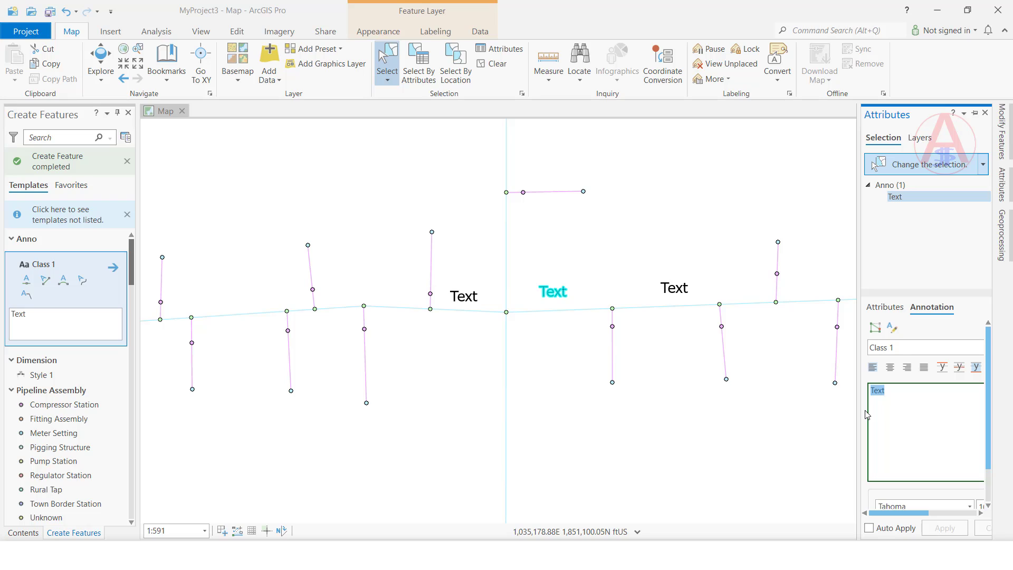
text(ipe)
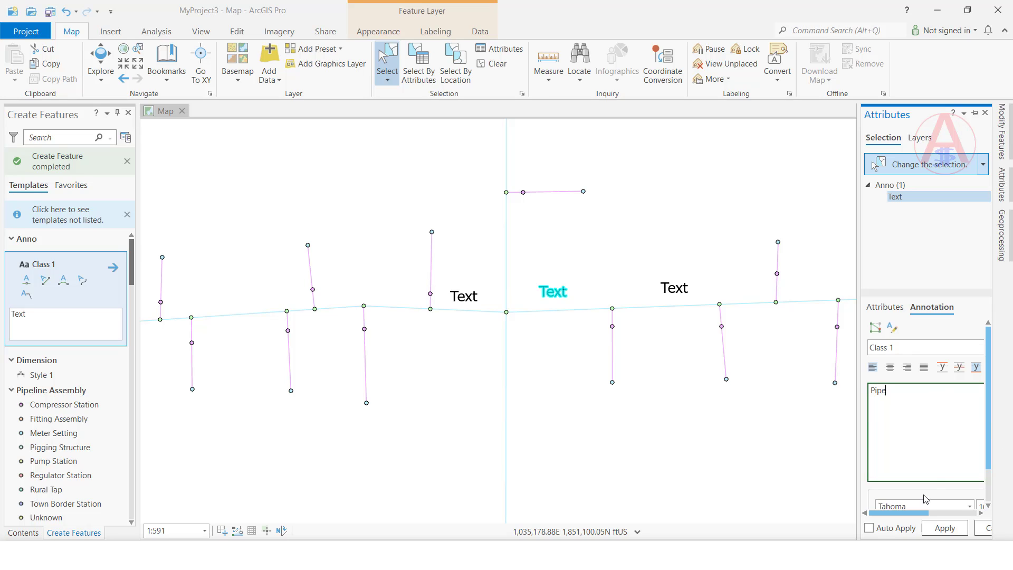
drag(889, 517, 907, 517)
scroll(949, 490, down, 3)
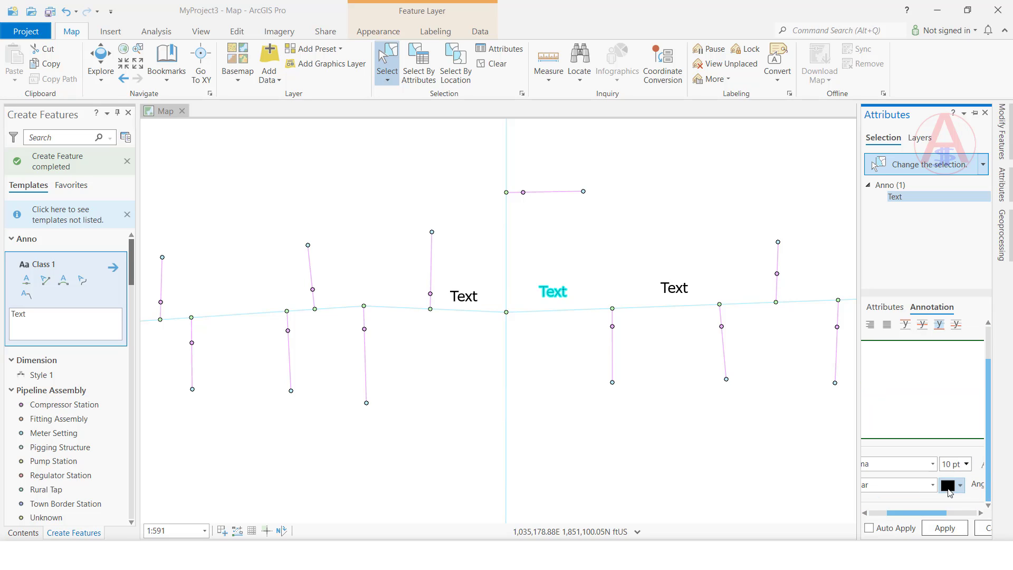
click(960, 486)
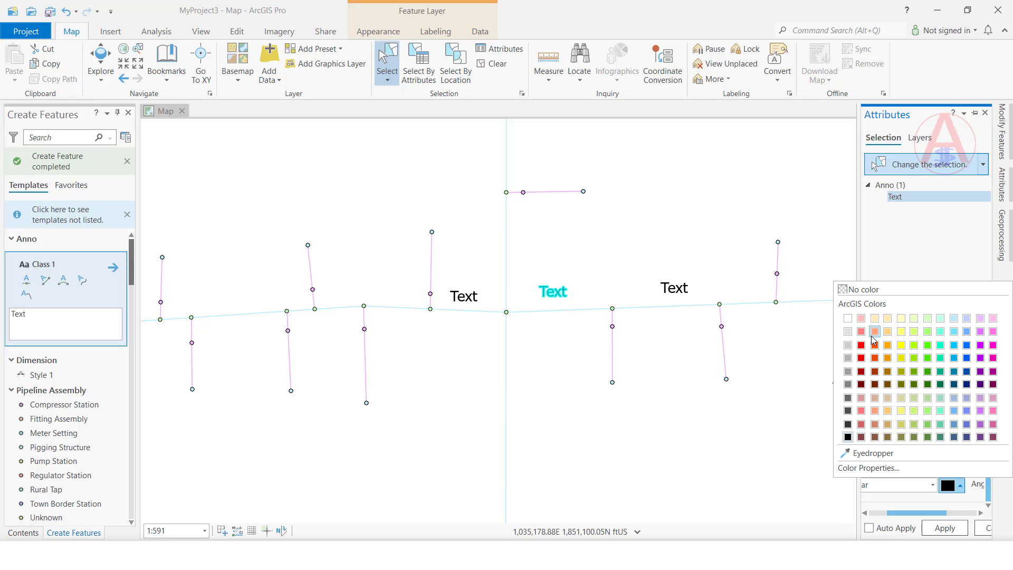
click(861, 346)
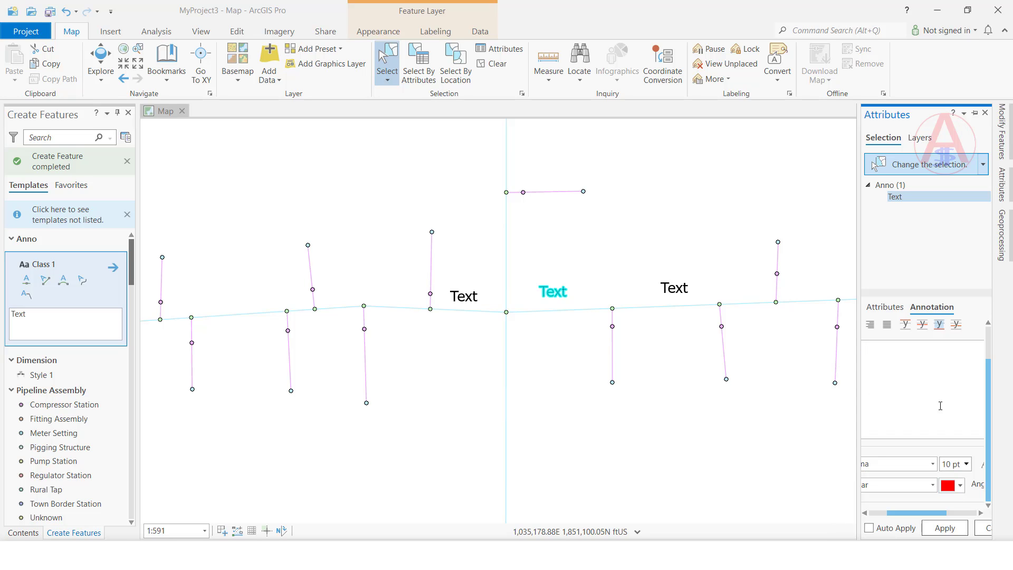
click(967, 464)
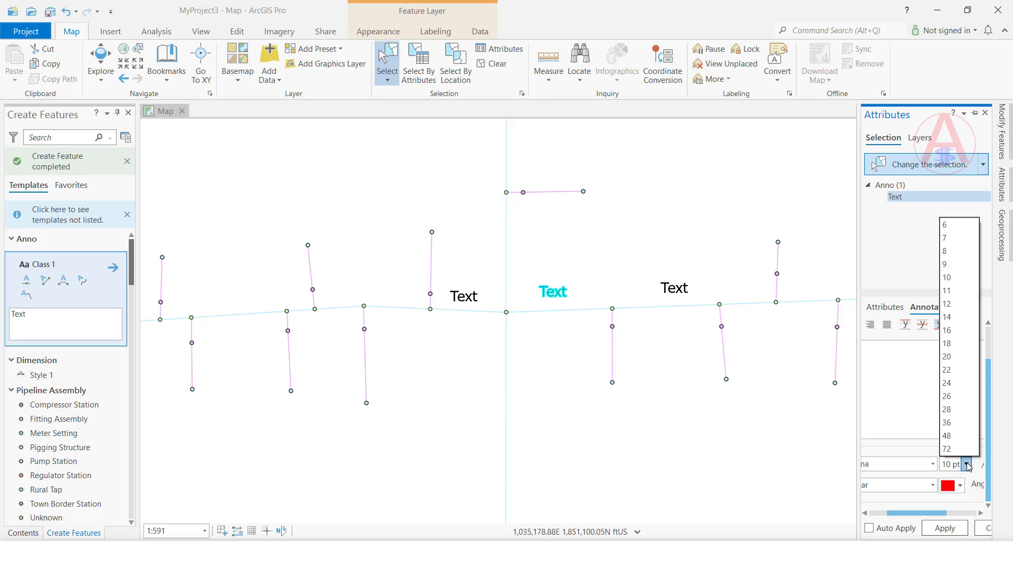
click(957, 304)
click(944, 528)
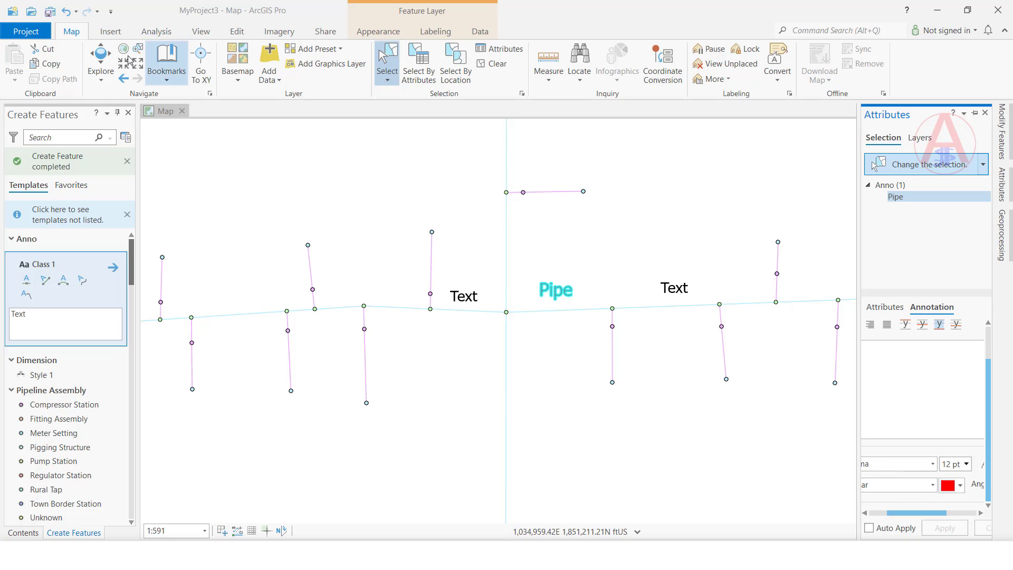
click(499, 65)
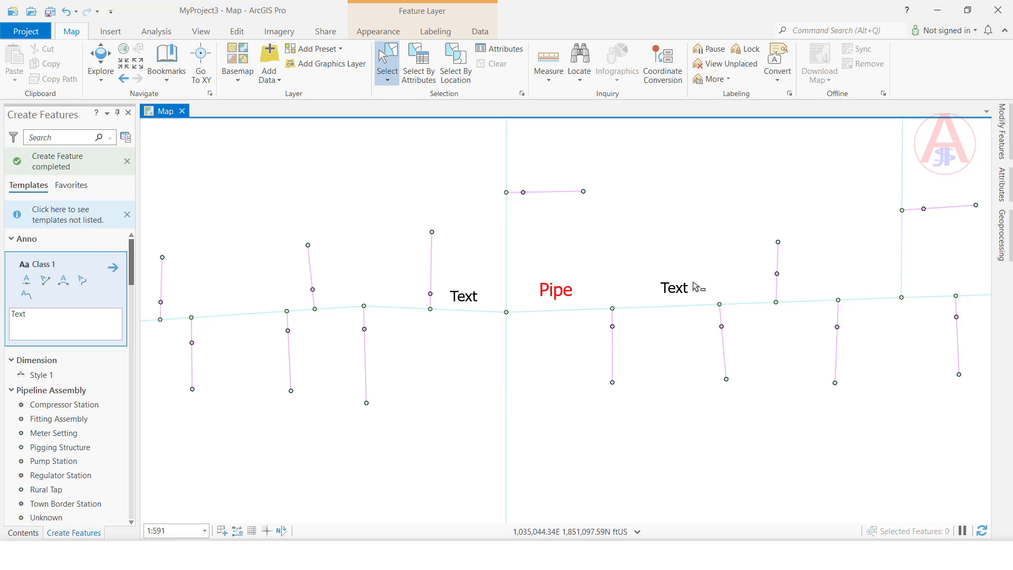
Select the right-hand Text annotation, change its text to 'Point', apply, and deselect it
drag(689, 280, 642, 296)
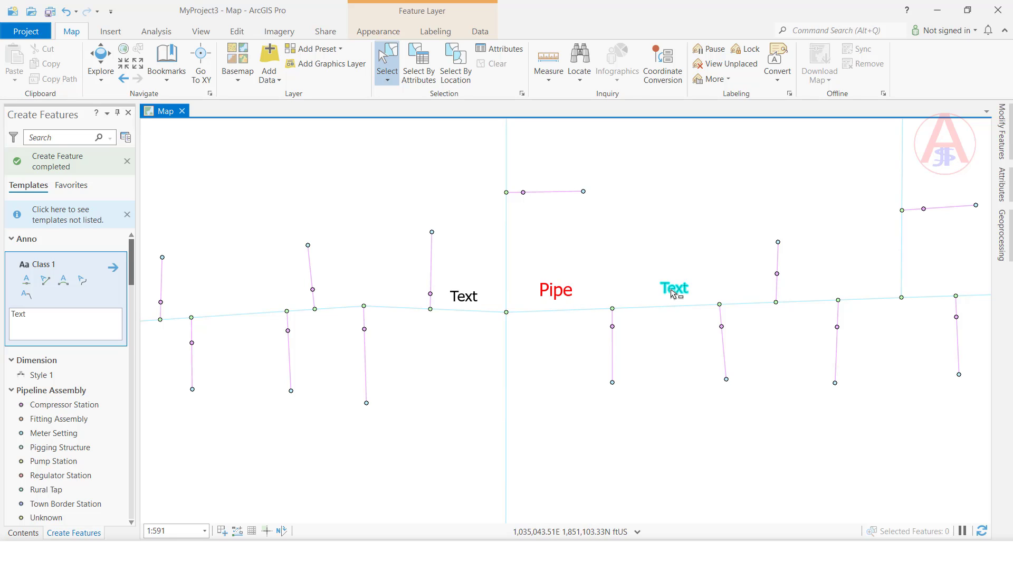
click(500, 48)
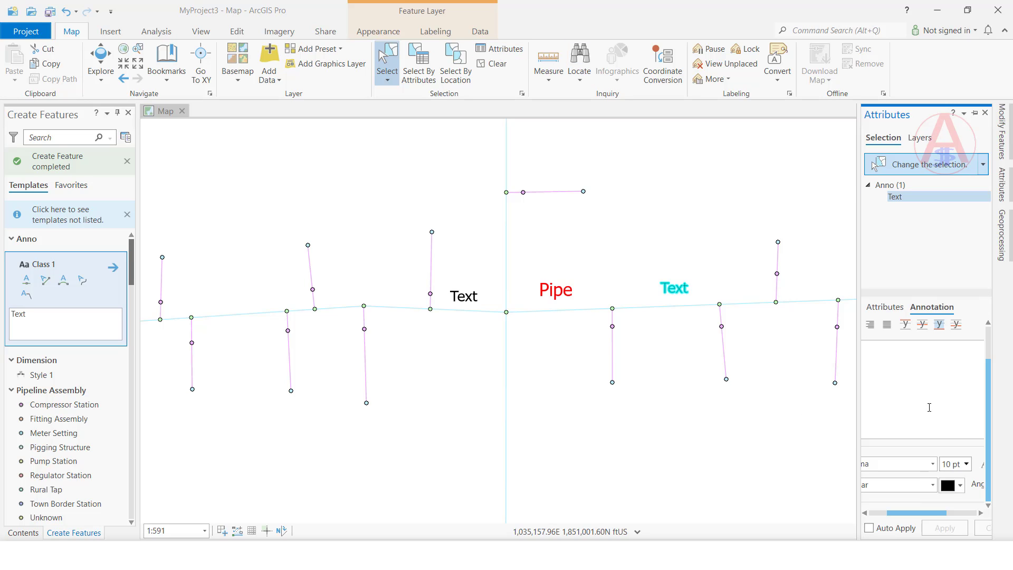
drag(917, 520, 872, 520)
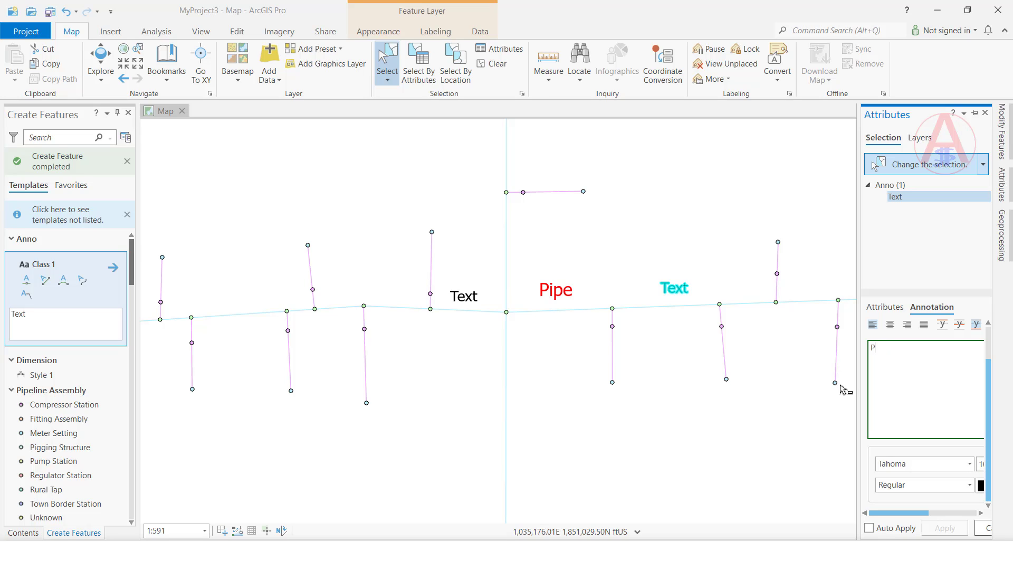
text(oint)
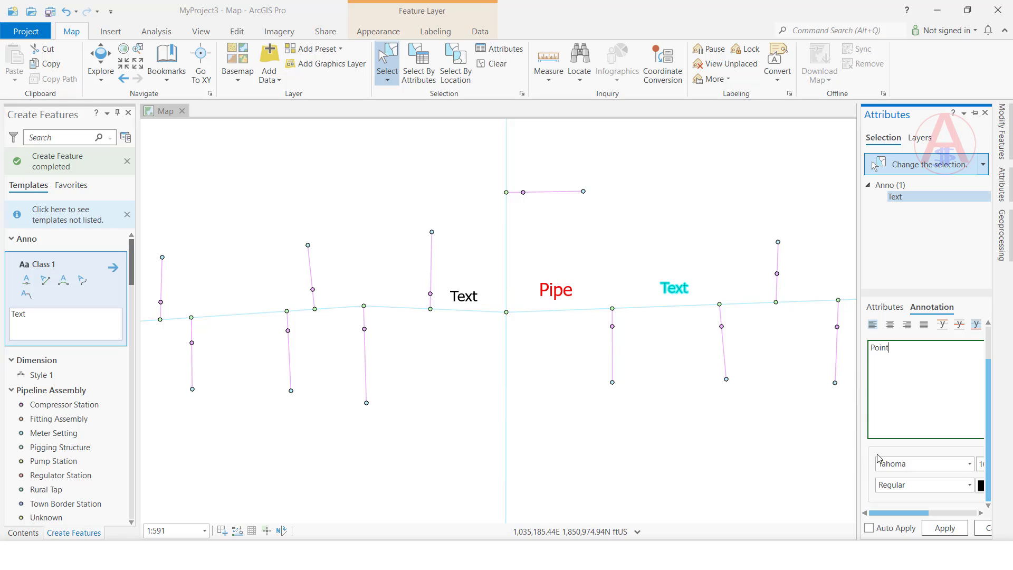
click(945, 527)
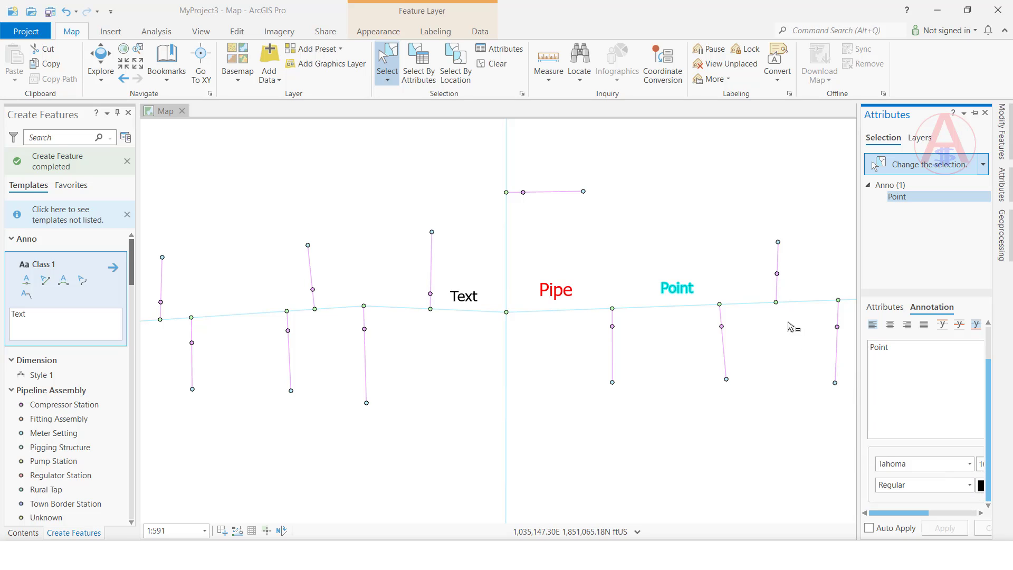
click(654, 243)
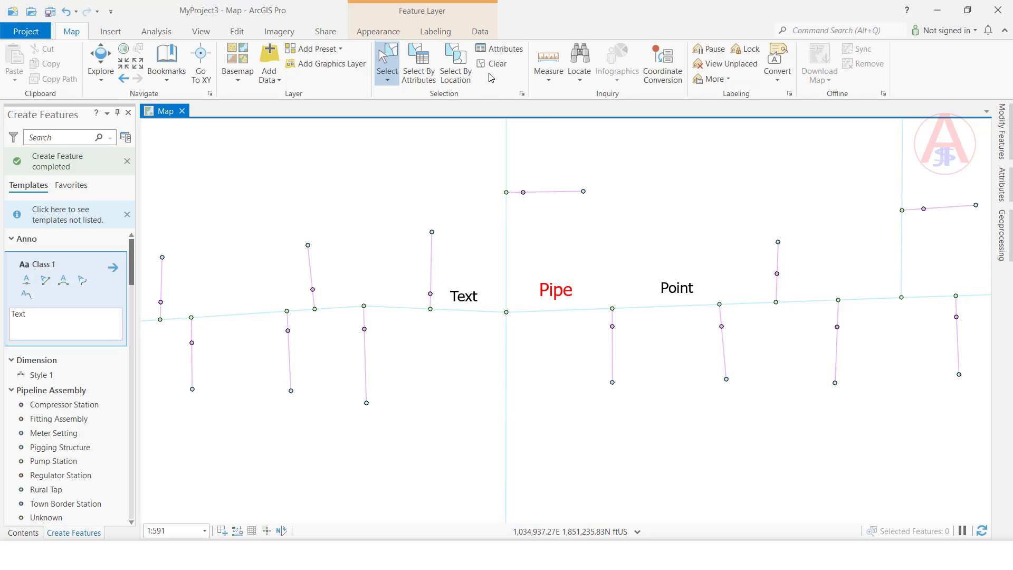
Choose the Dimension Style 1 template in Create Features on the Edit tab
click(233, 32)
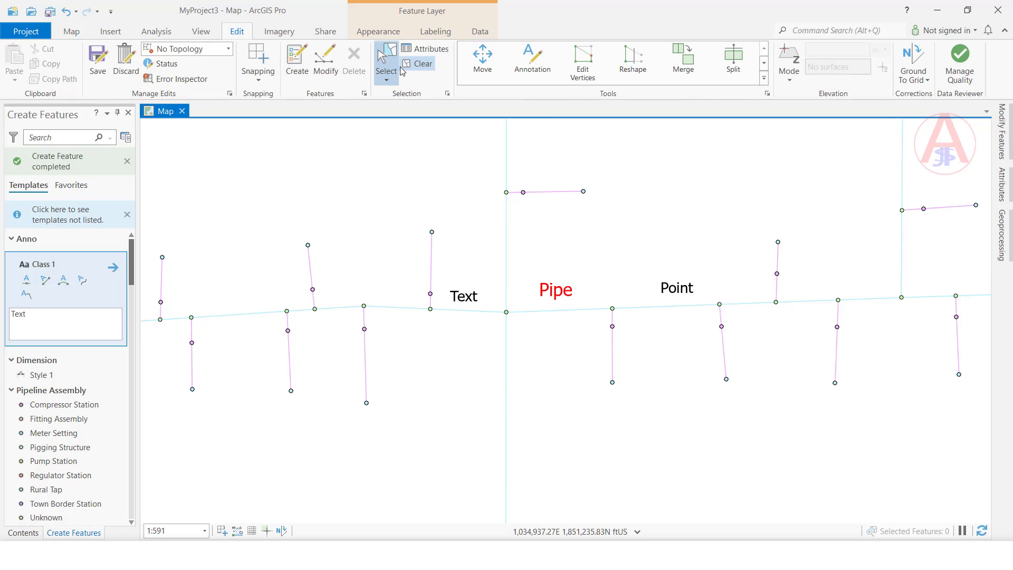
click(75, 293)
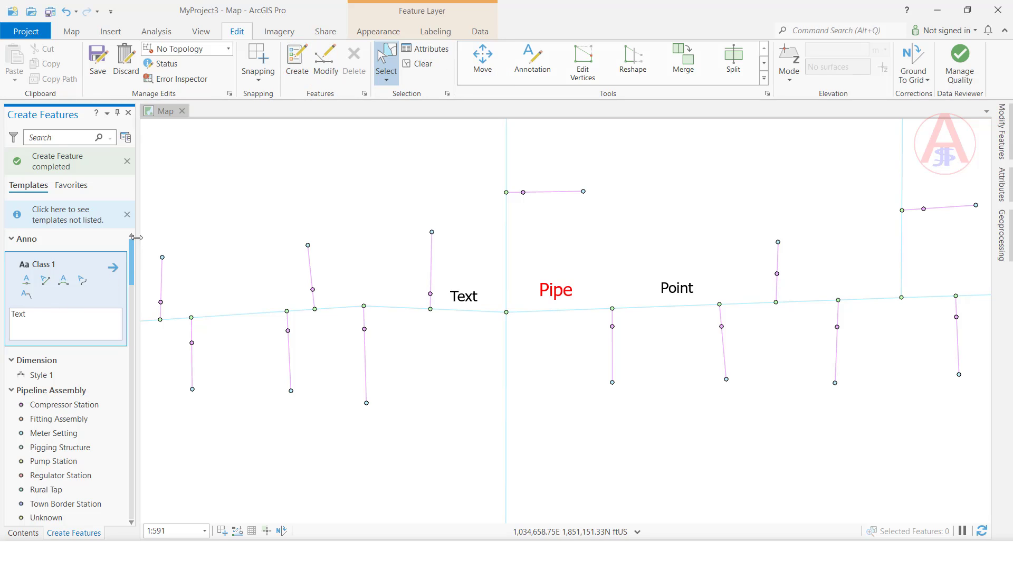
click(126, 214)
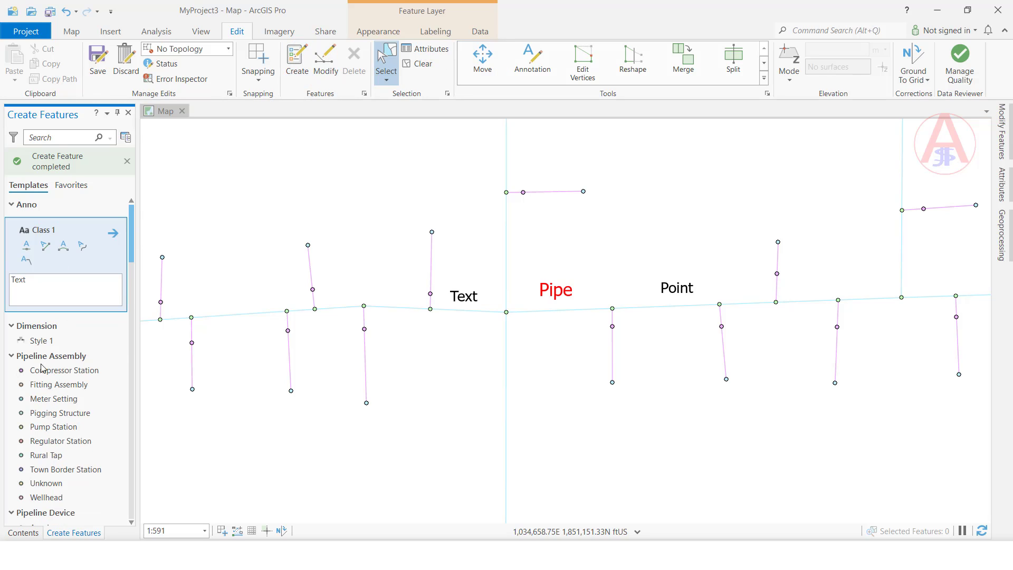
click(58, 341)
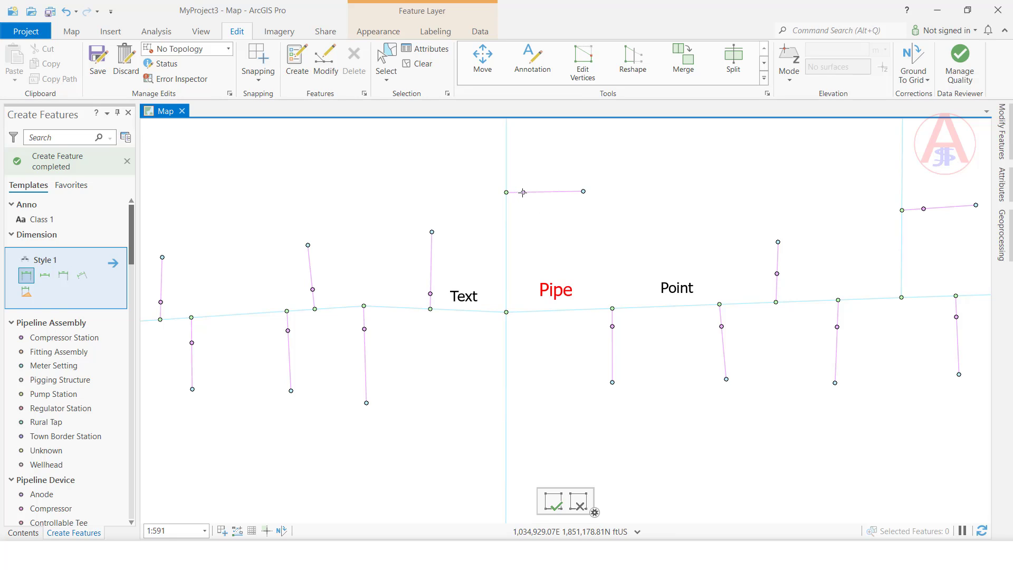
Draw a 47 dimension along the short top segment, then return to Explore and clear the selection
click(523, 193)
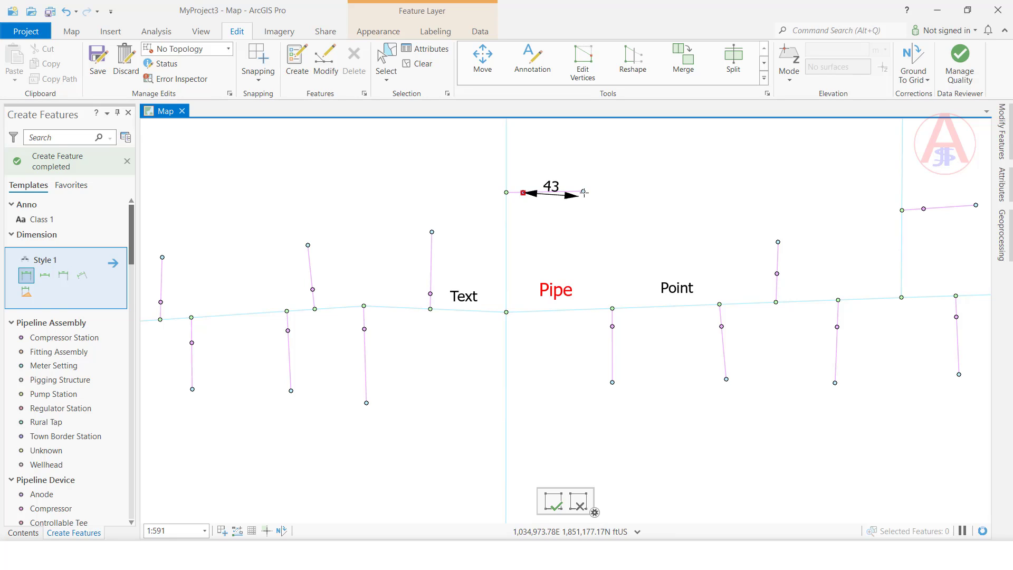
key(Escape)
click(586, 212)
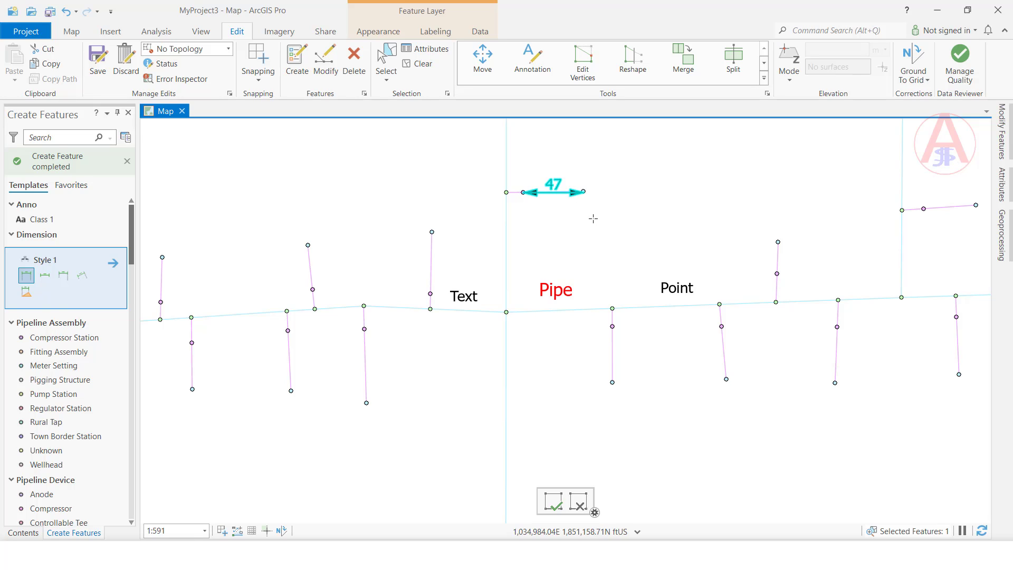
click(74, 36)
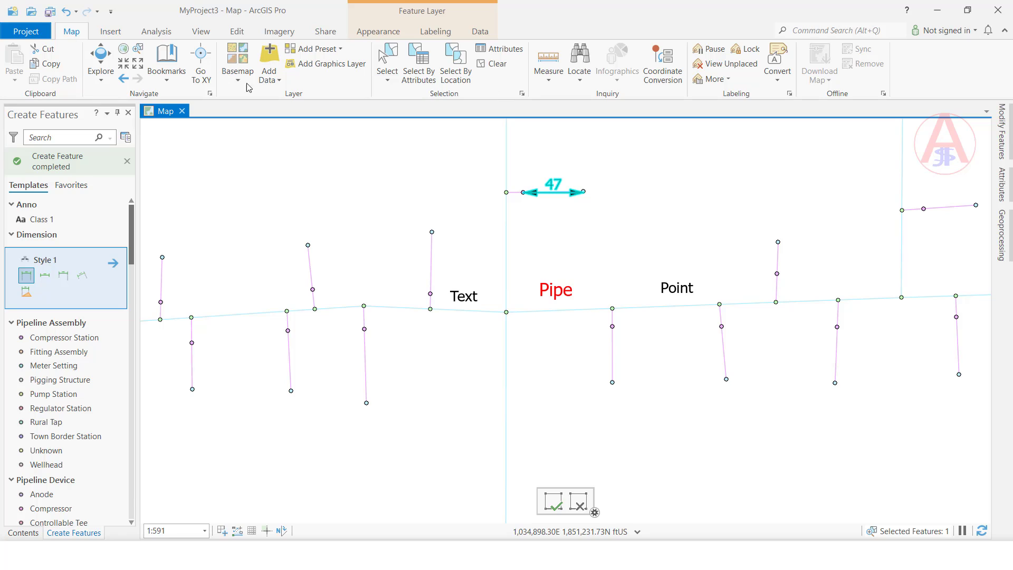
click(101, 55)
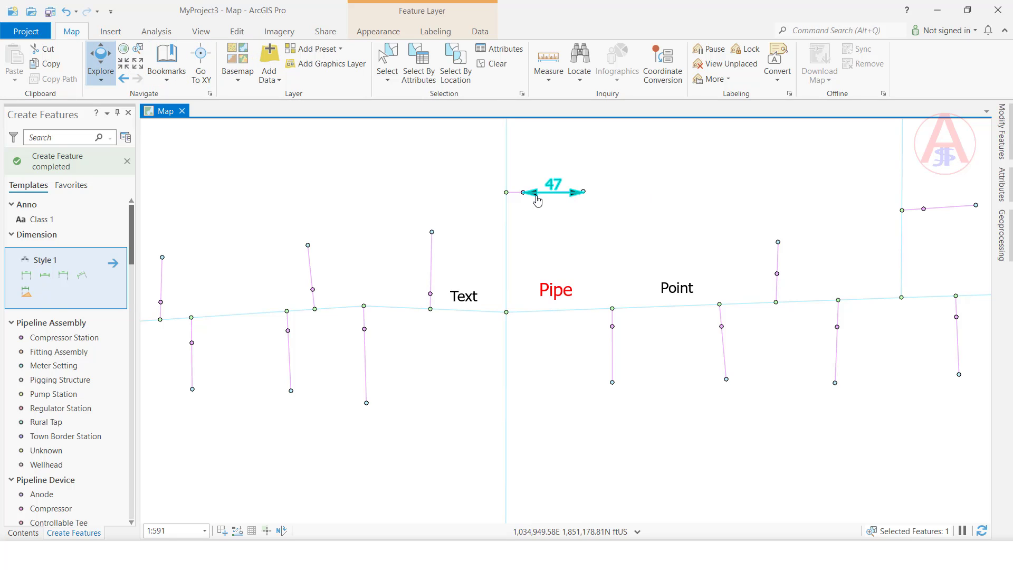
click(493, 65)
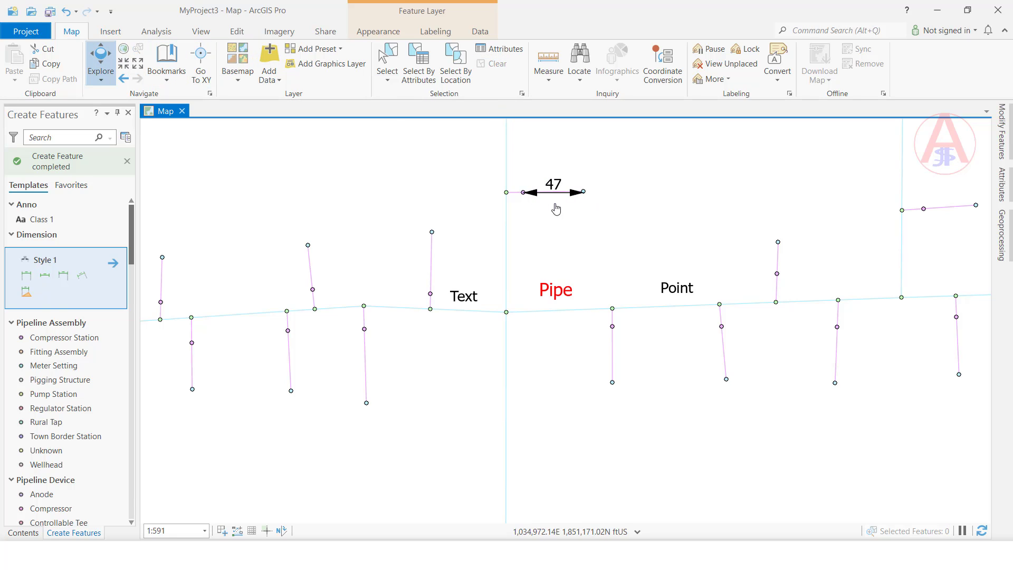
Draw three more dimensions measuring 61, 84 and 45 beside the Text, Pipe and Point labels, then deselect
scroll(553, 205, up, 2)
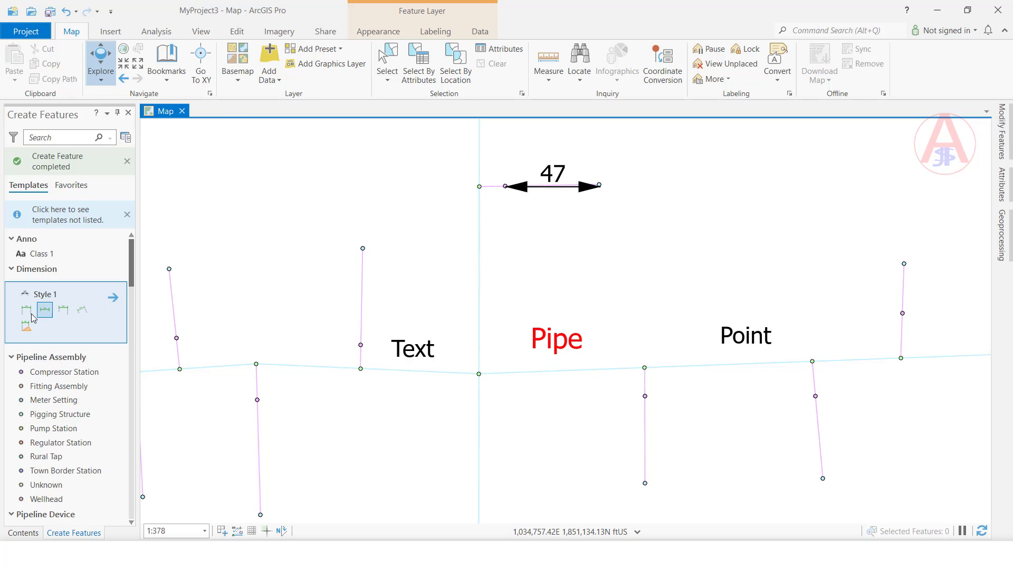
click(32, 315)
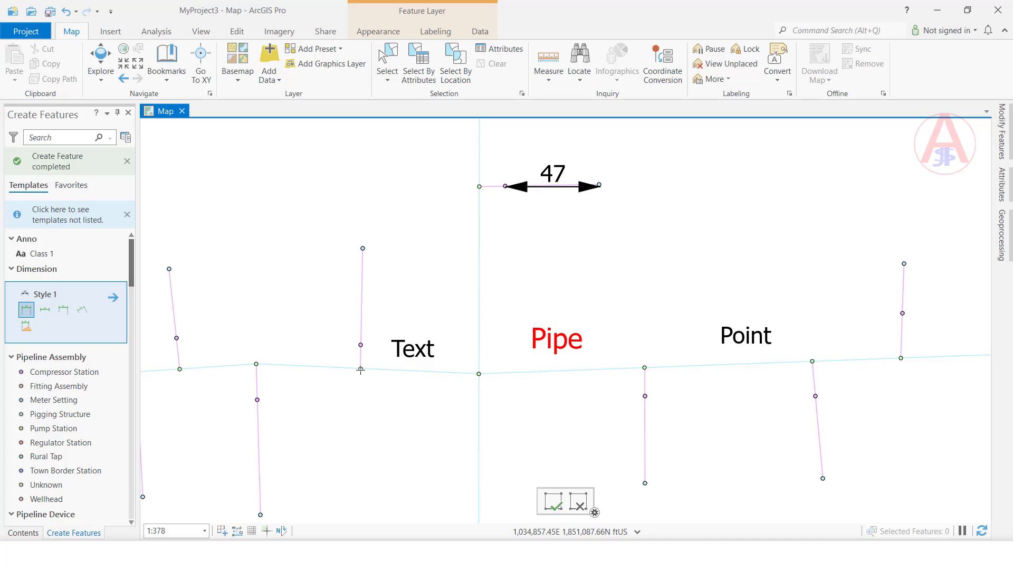
click(362, 247)
click(324, 248)
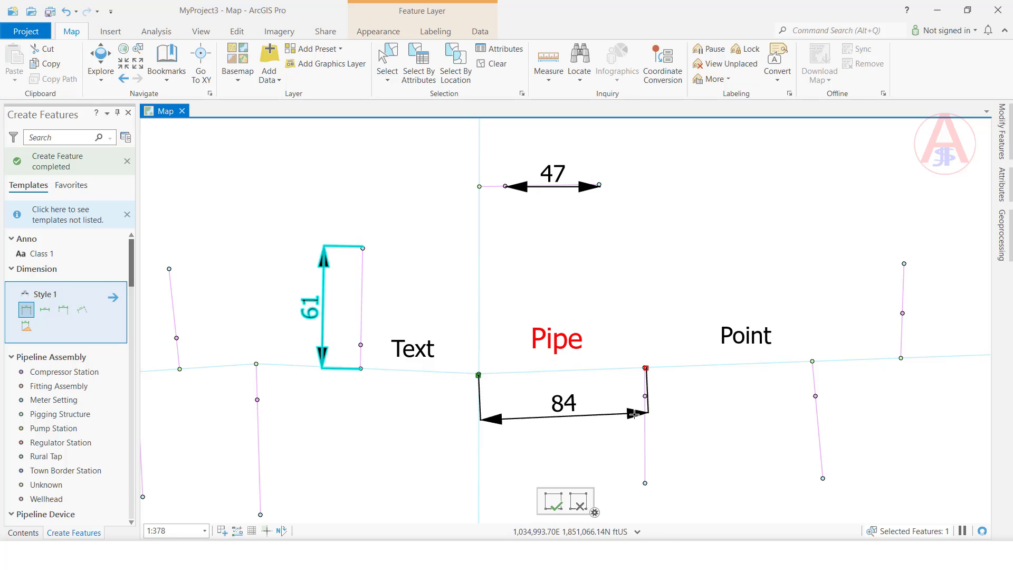
click(638, 416)
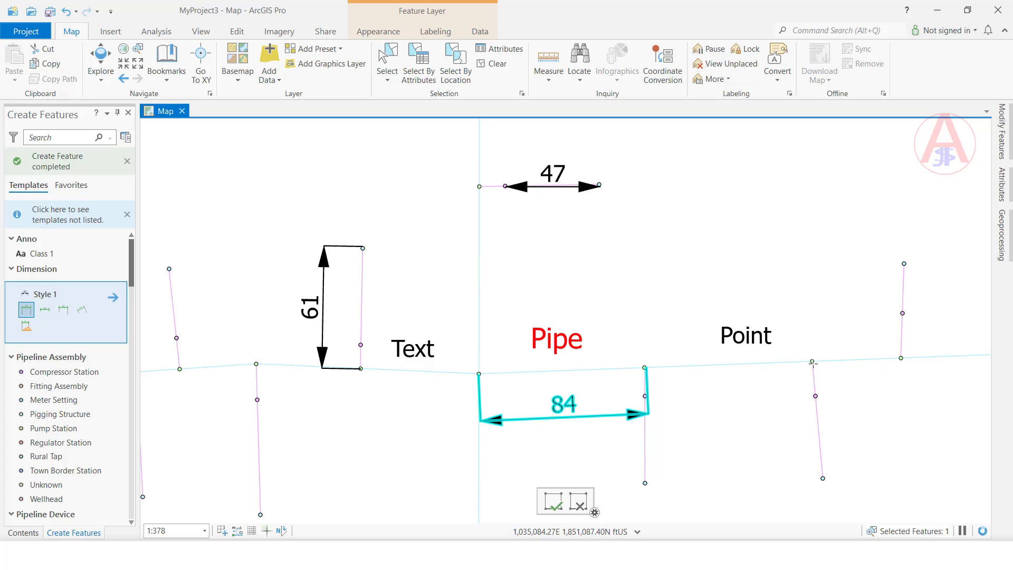
click(903, 358)
click(905, 402)
click(491, 63)
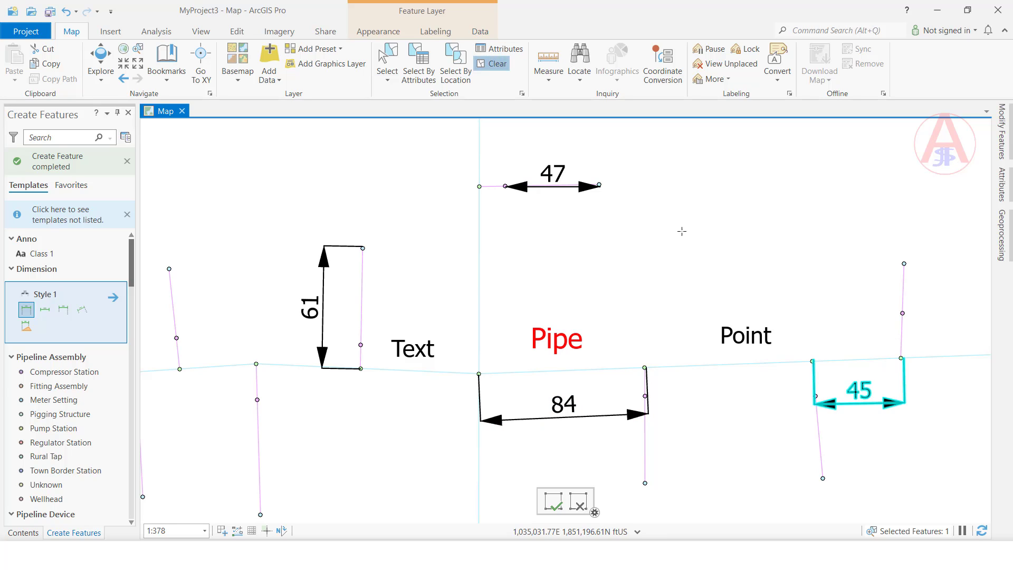
click(100, 61)
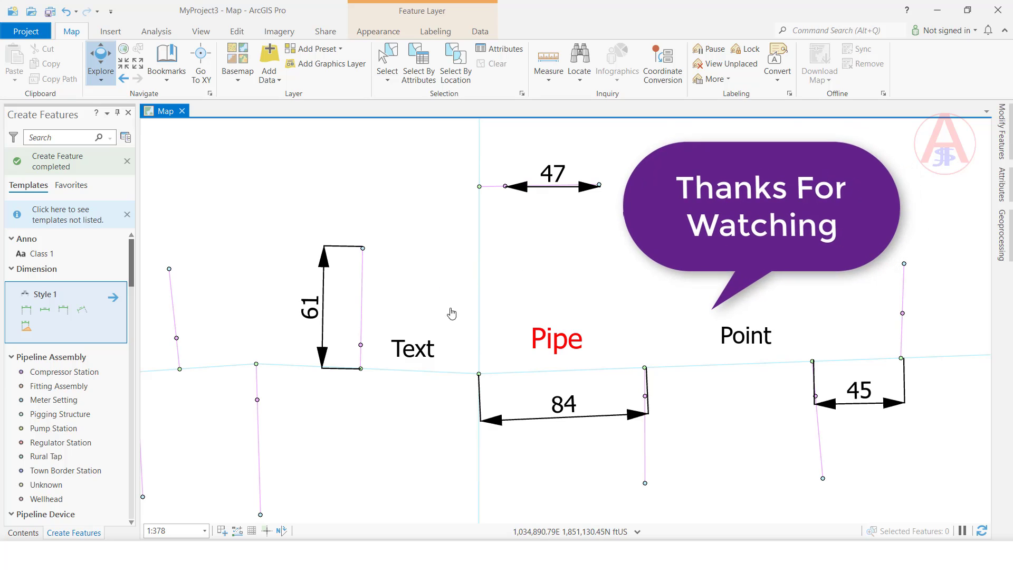